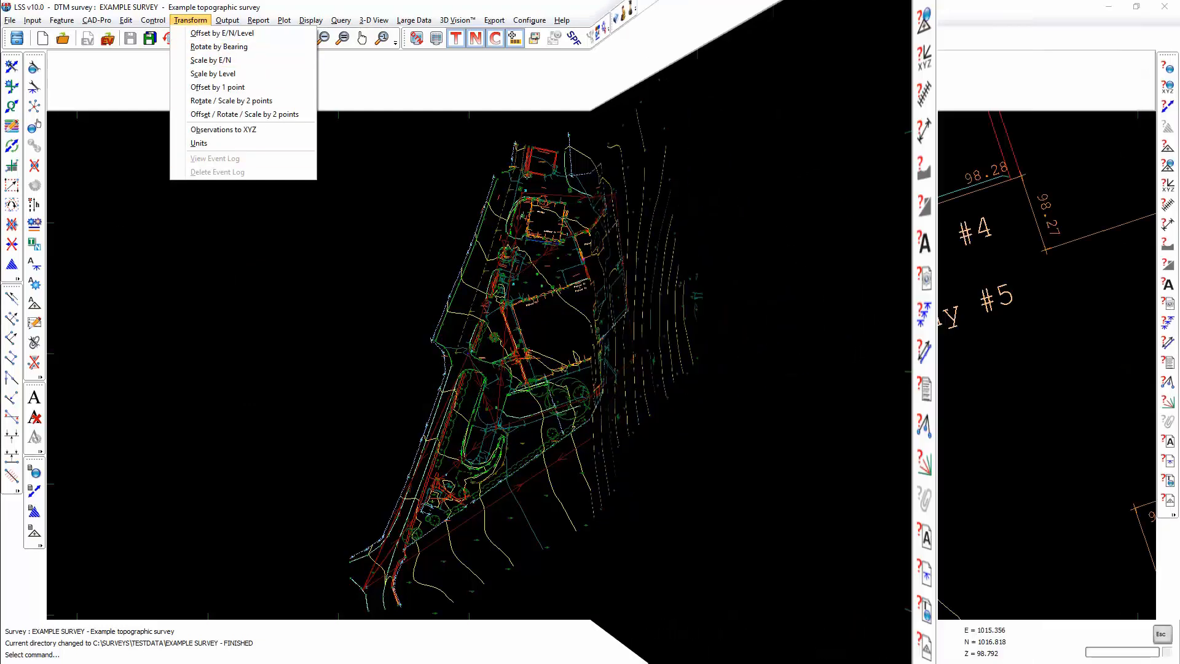
Step: Offset the whole survey by a level difference of -10.456 m, leaving easting and northing differences at 0
left_click(191, 20)
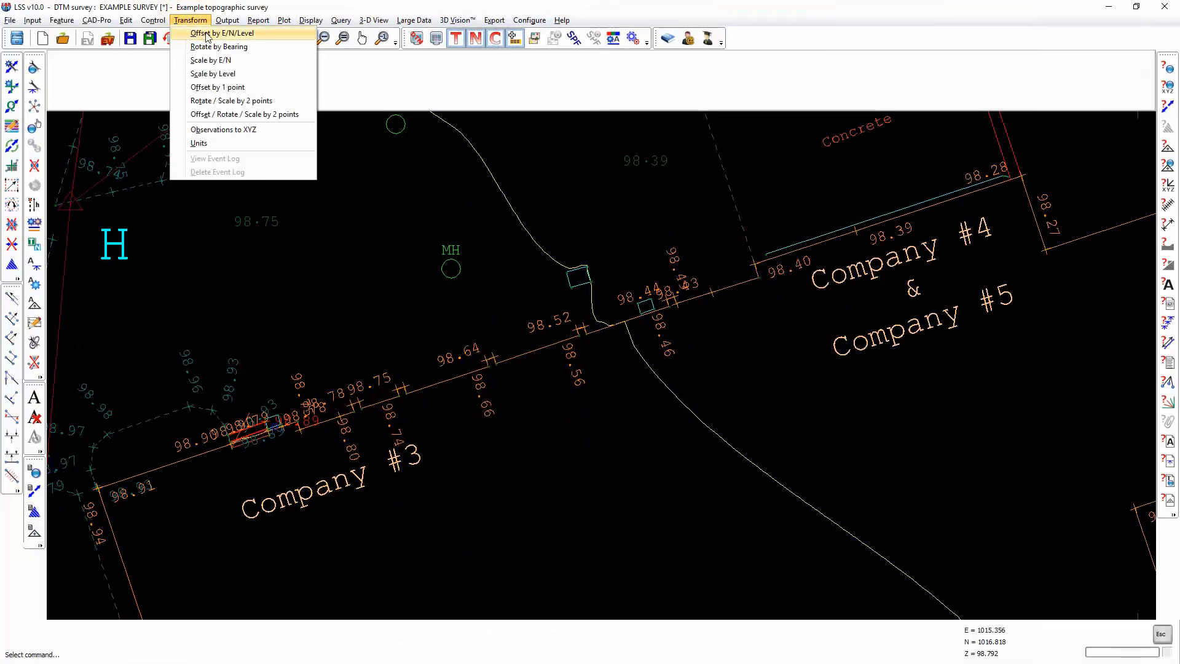
left_click(207, 35)
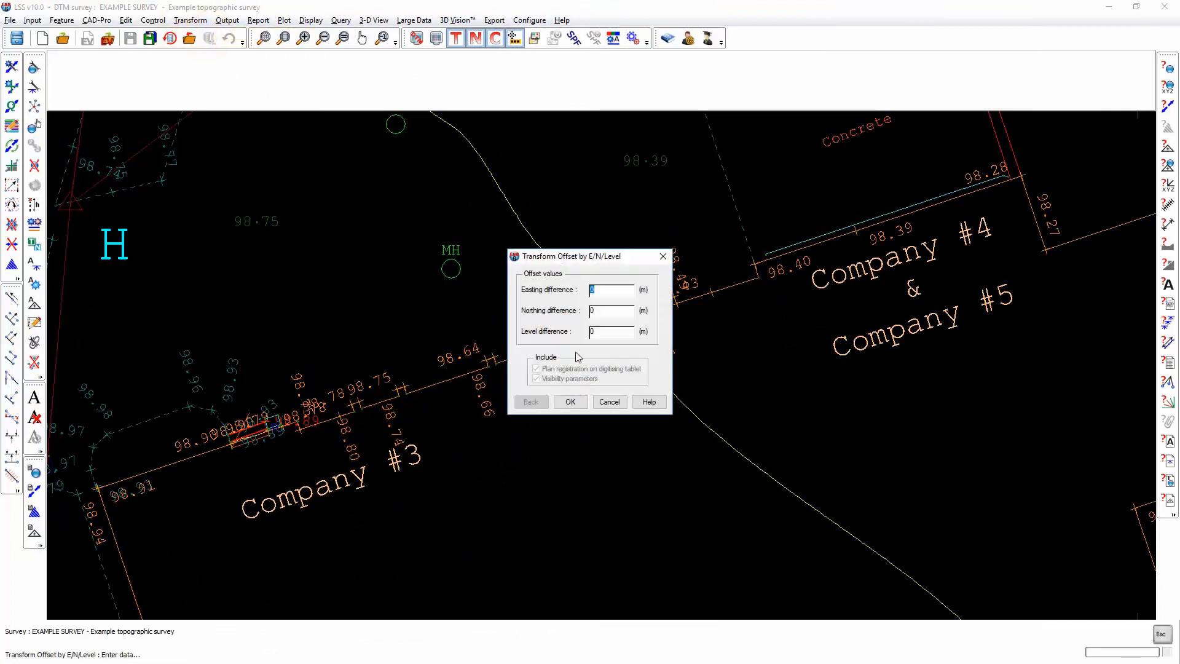
double_click(607, 332)
type("-10.456")
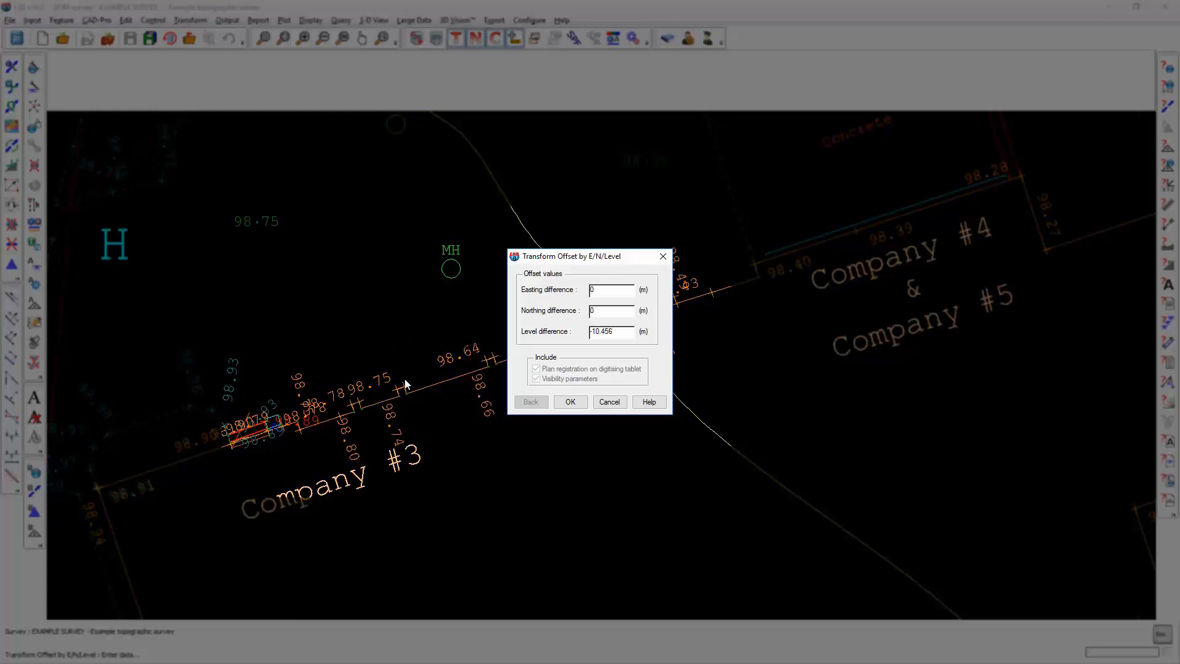
left_click(568, 402)
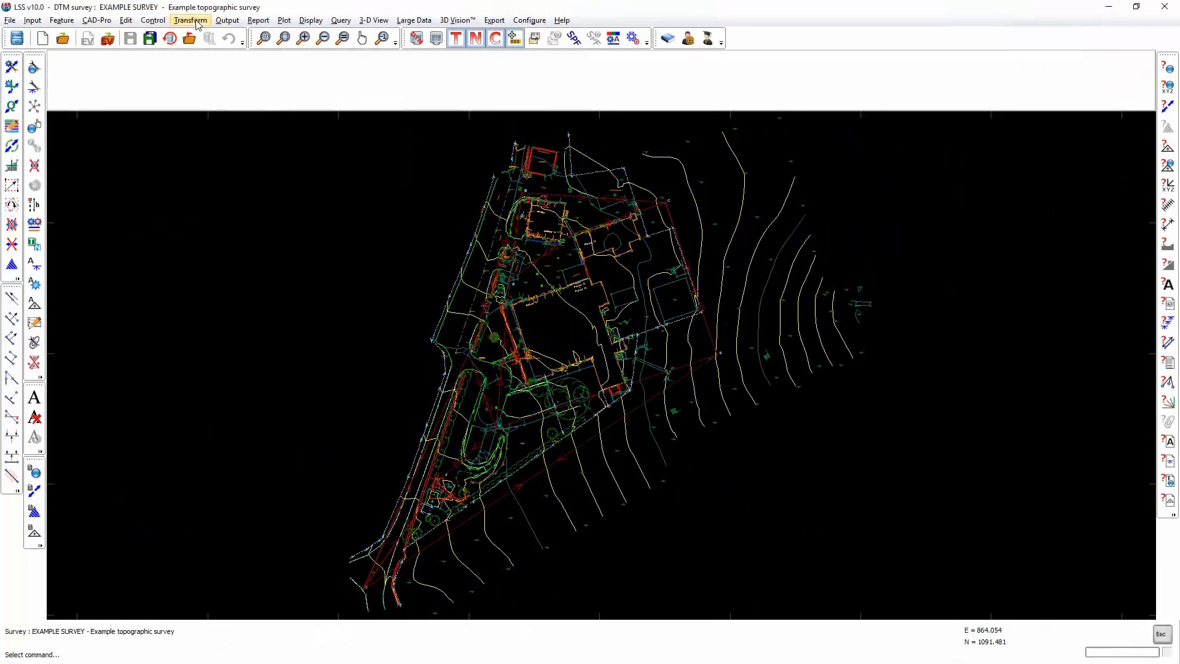
Step: Start Rotate by Bearing and locate the pivot by free E/N position inside the main building, at about E 1034.4, N 1008.9
left_click(190, 20)
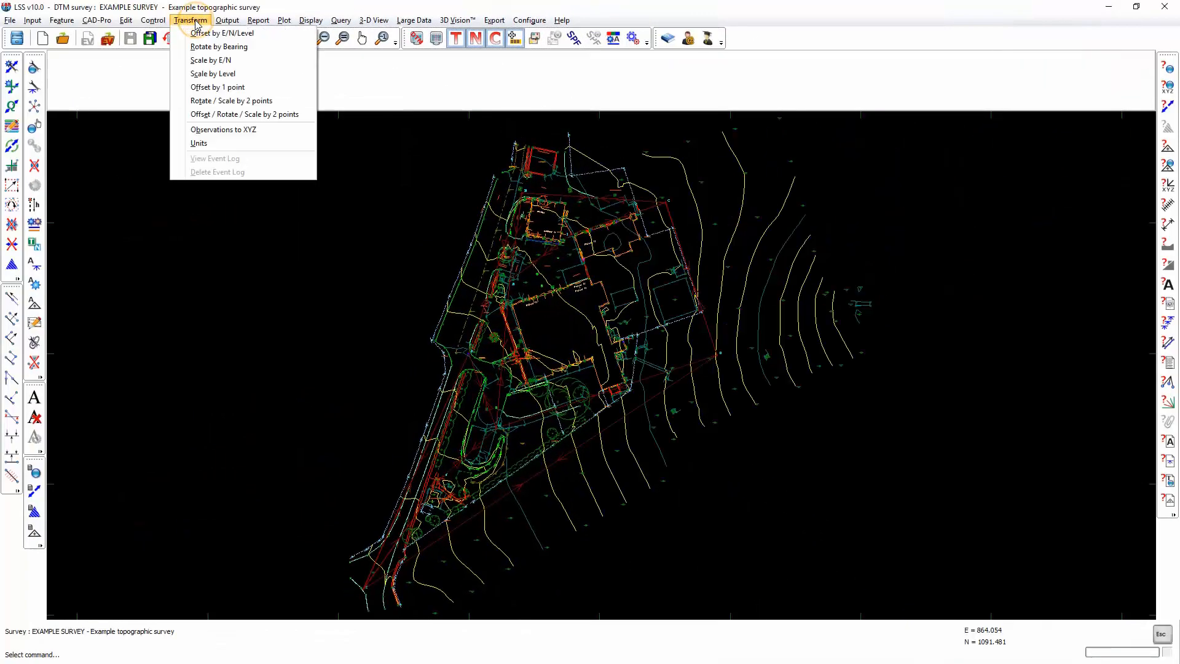
left_click(204, 48)
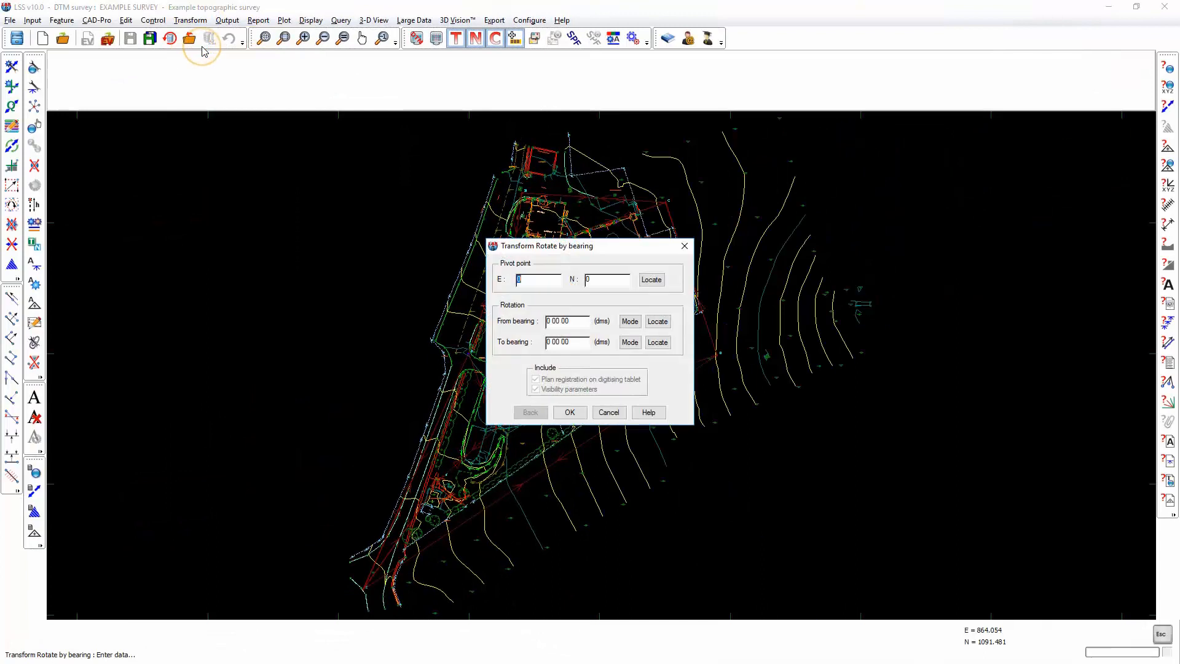
left_click(652, 280)
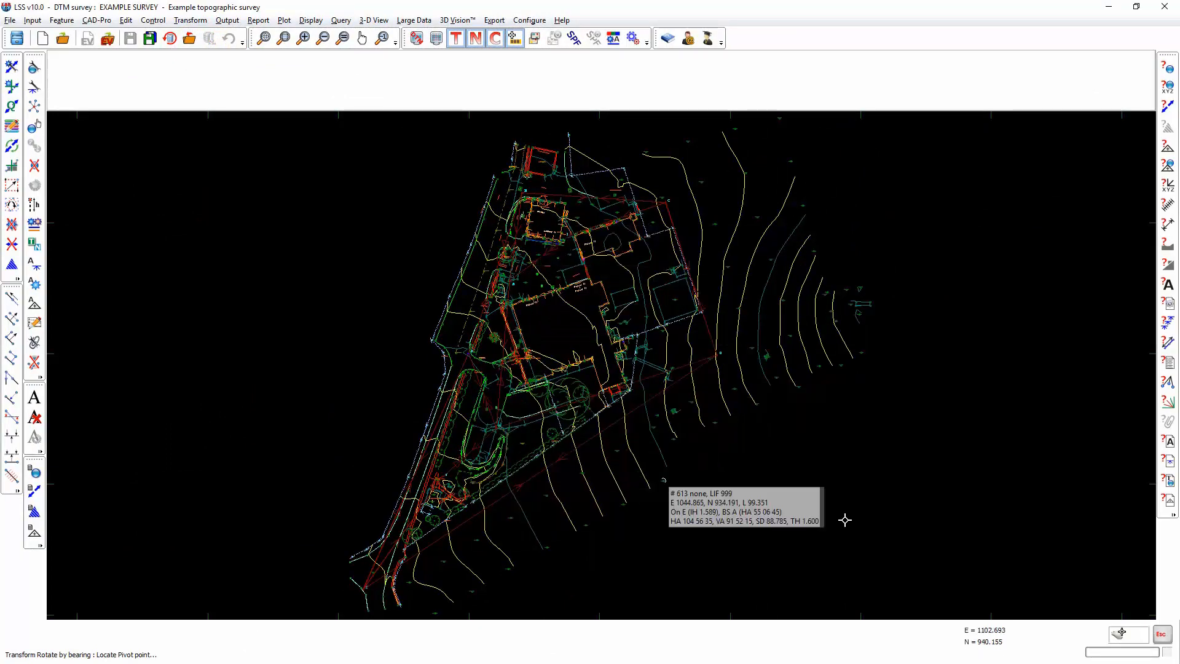
left_click(1122, 634)
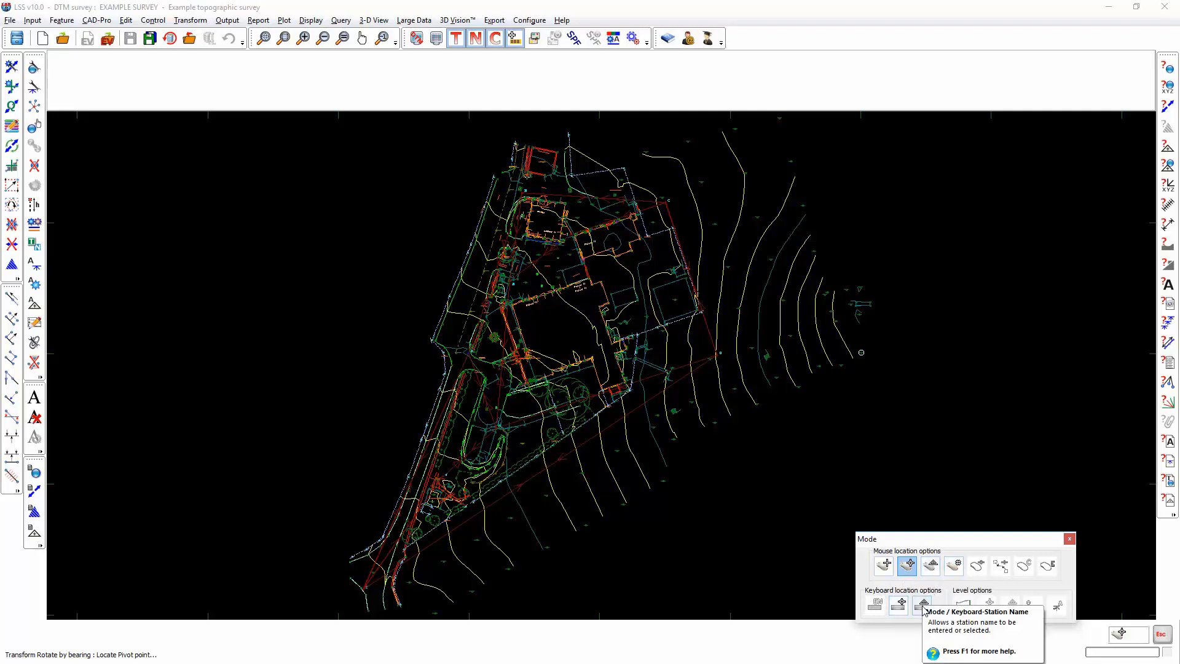
left_click(884, 565)
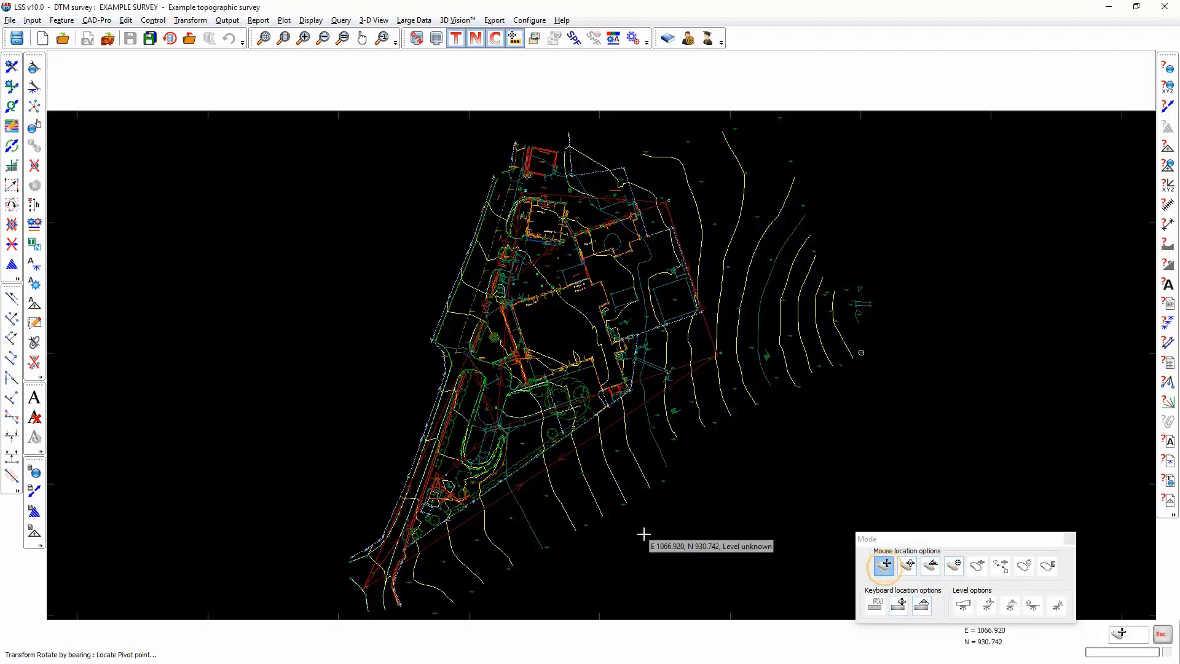
left_click_drag(529, 609, 528, 510)
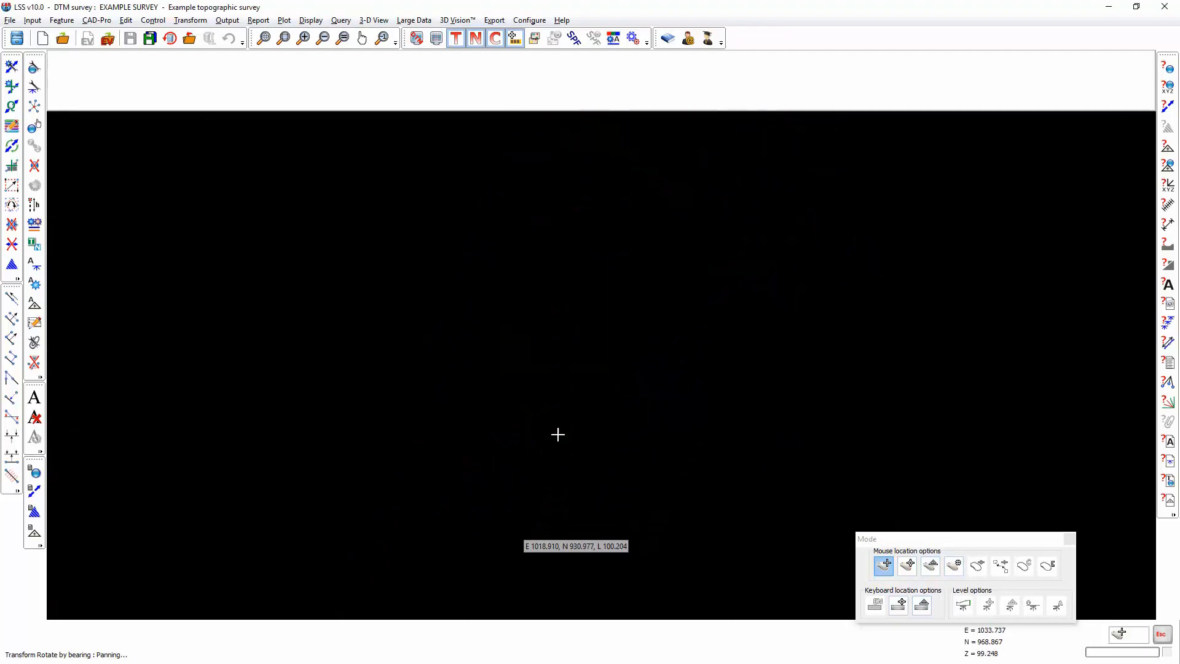
scroll(578, 320, "up", 4)
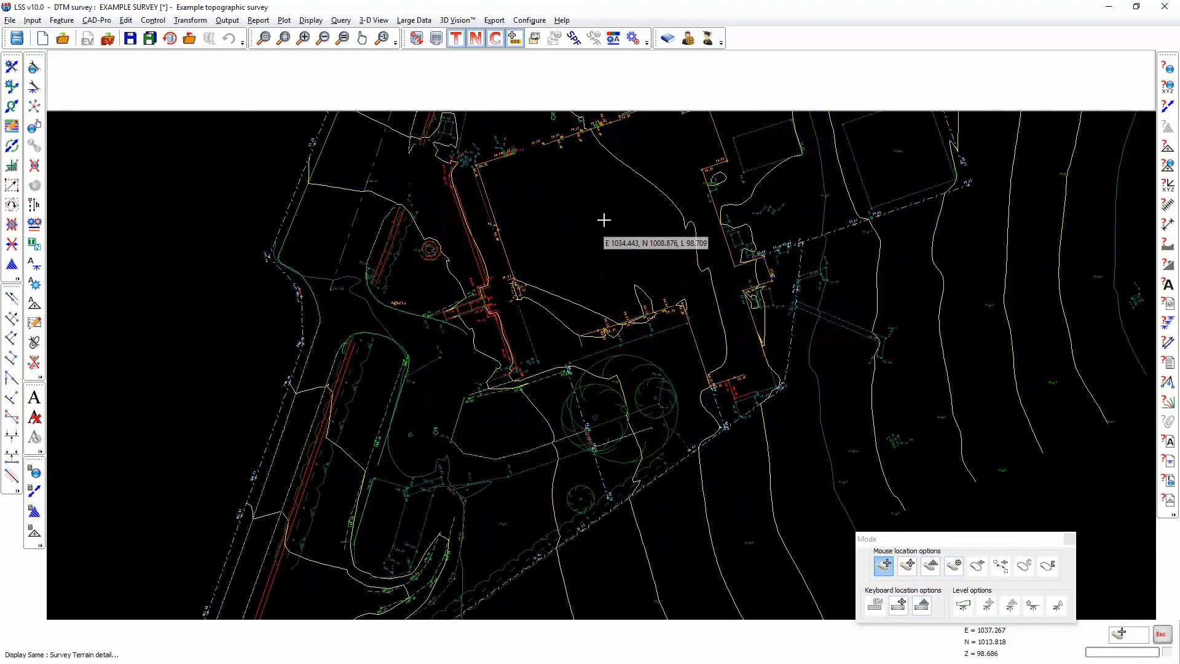
left_click(604, 228)
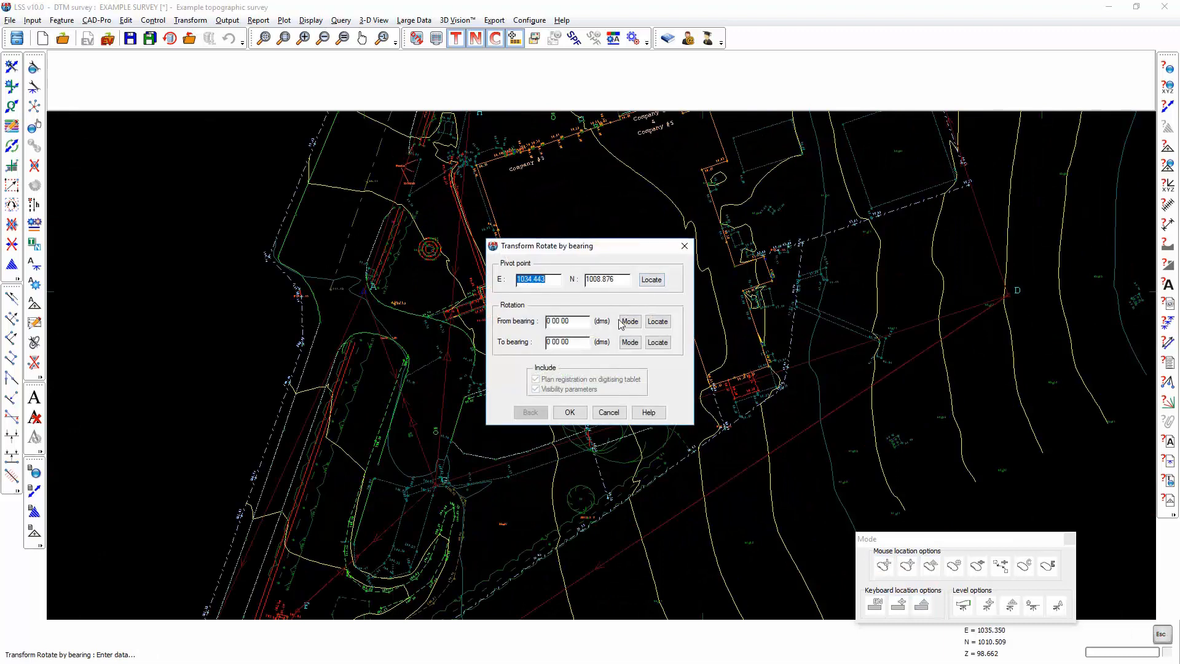
Step: Set the rotation's To bearing to 45 00 00 in degrees, minutes and seconds
left_click(587, 322)
left_click(585, 341)
type("45 00 00")
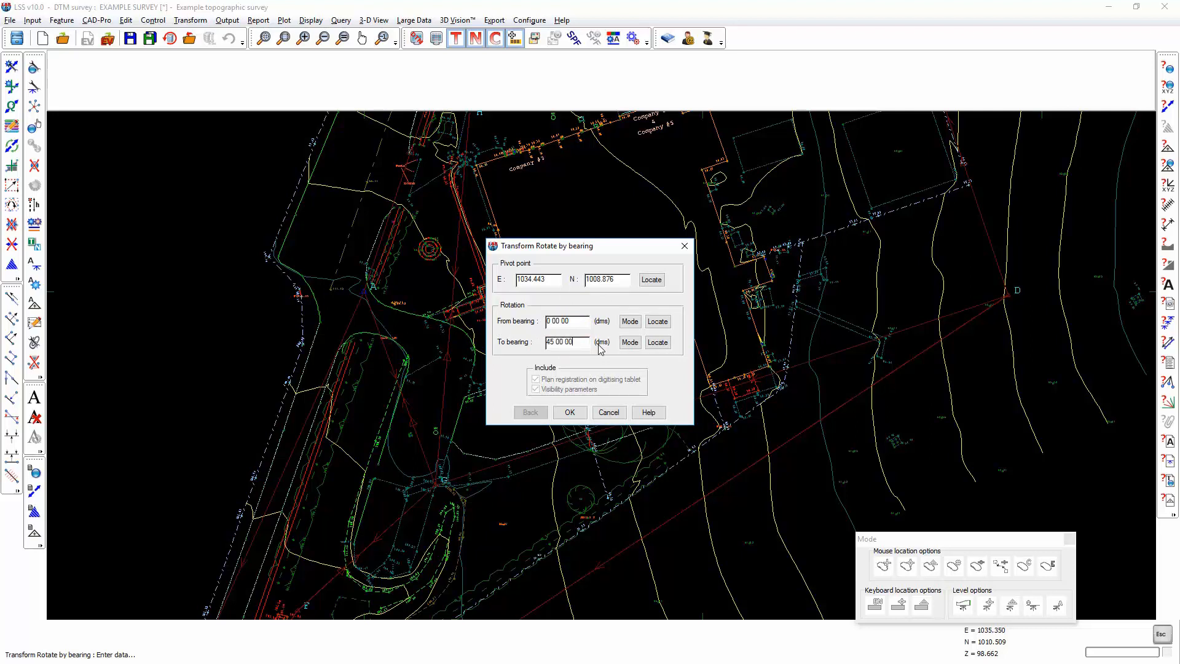
Step: Switch the bearing units to decimal degrees, set the To bearing to 45, and rotate the survey
left_click(630, 342)
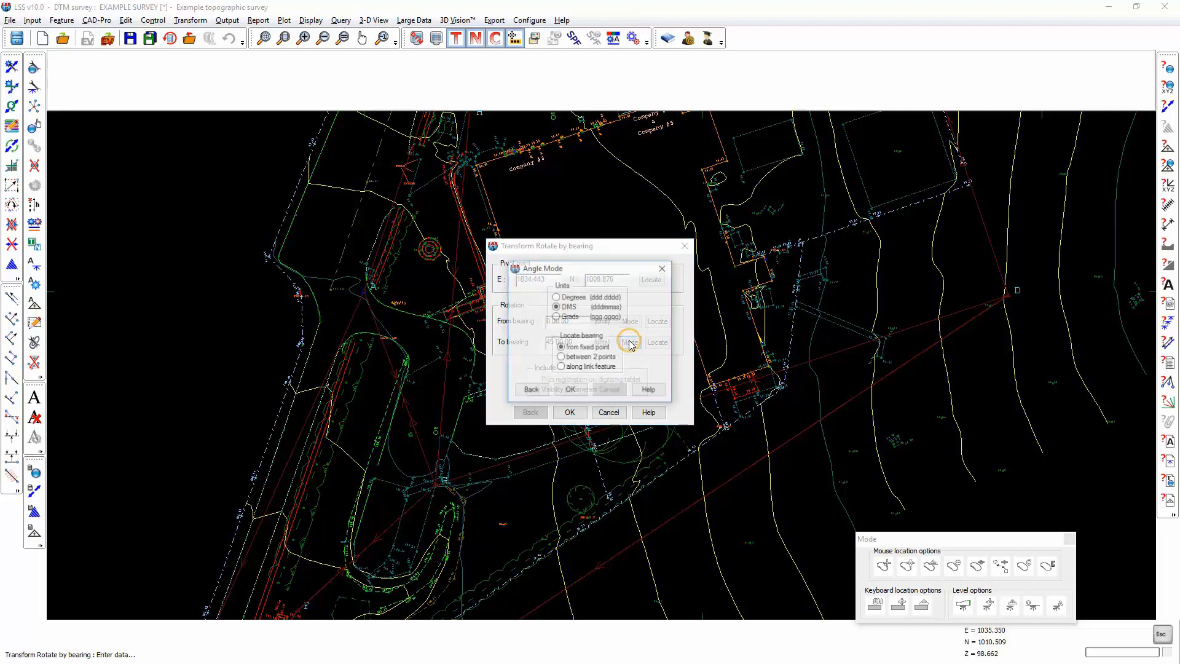
left_click(556, 296)
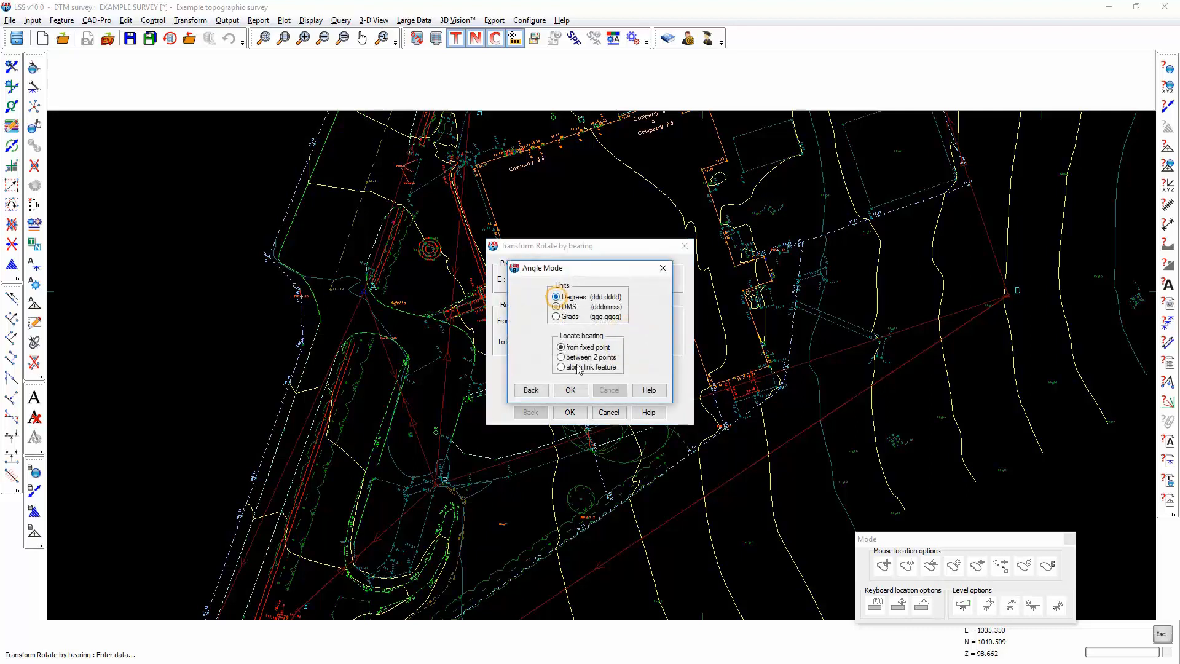
left_click(571, 390)
double_click(584, 342)
type("45")
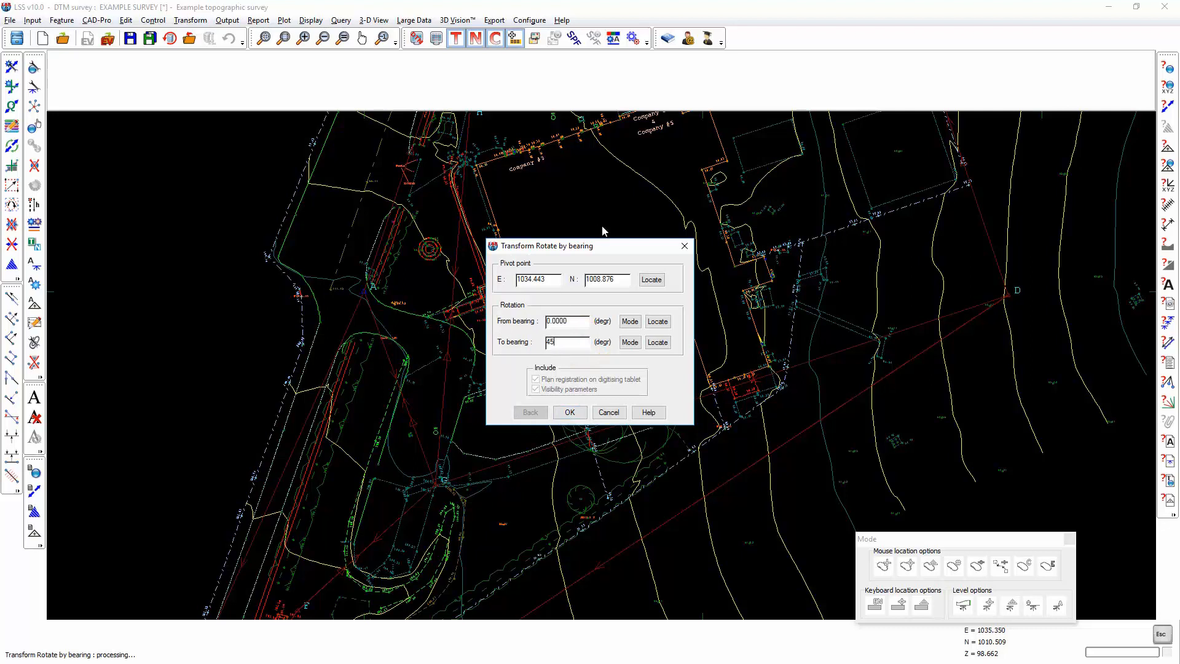
left_click(569, 411)
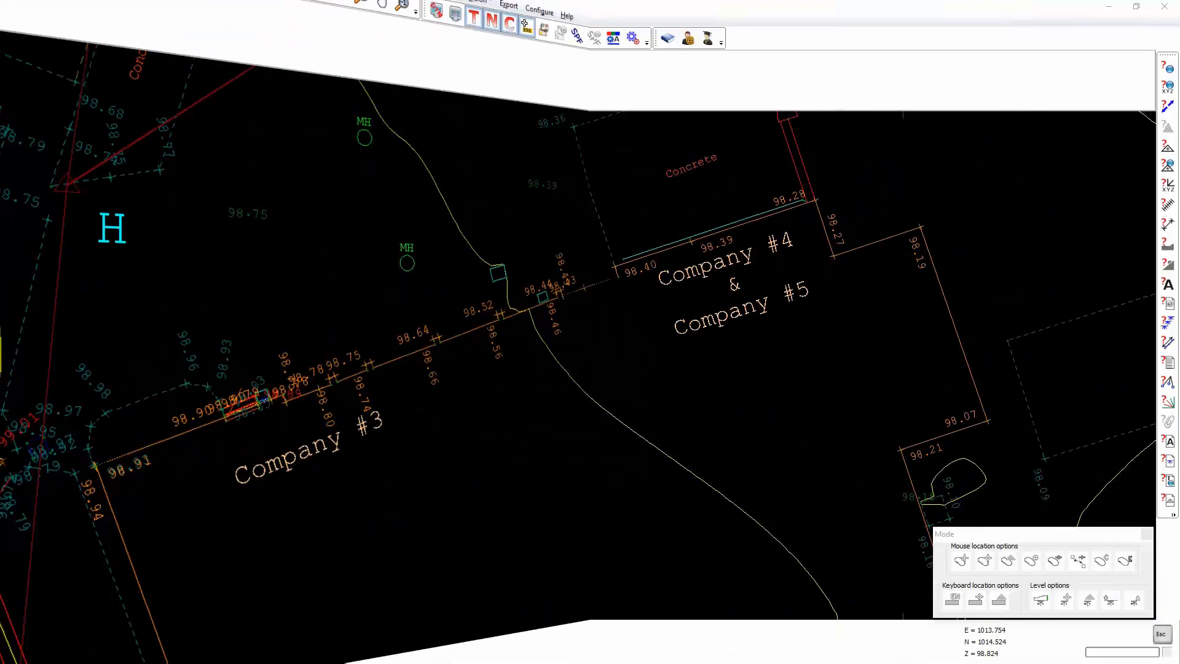
Step: Try to scale the survey by E/N, without saving the zoom/pan changes
left_click(195, 20)
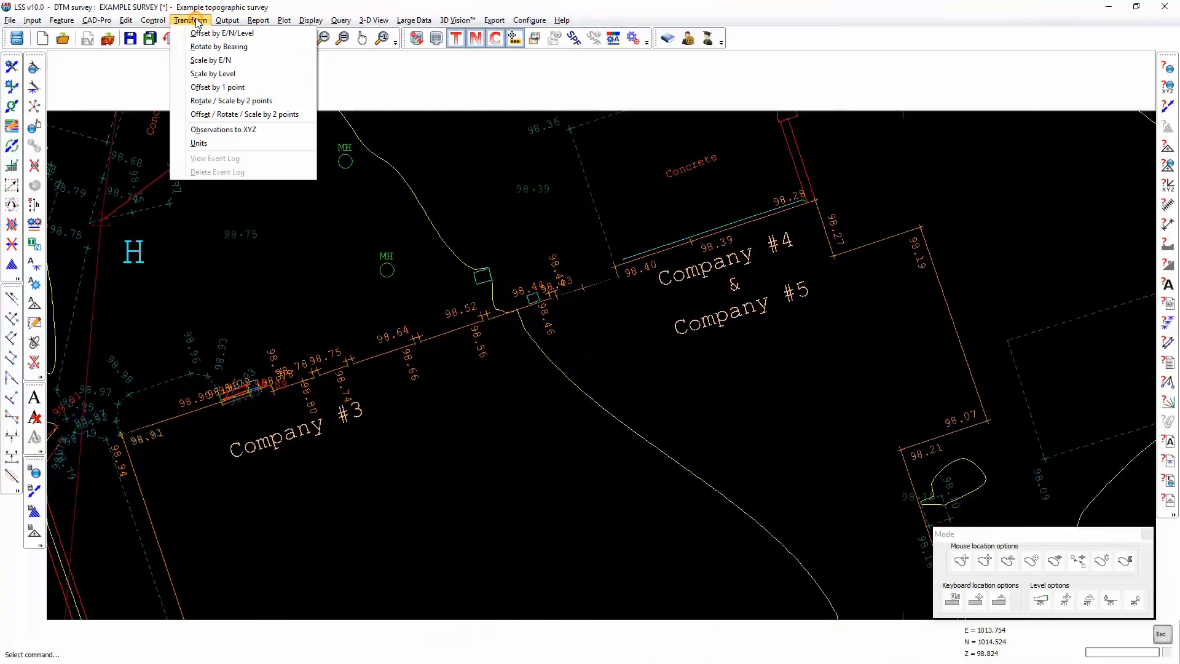
left_click(197, 60)
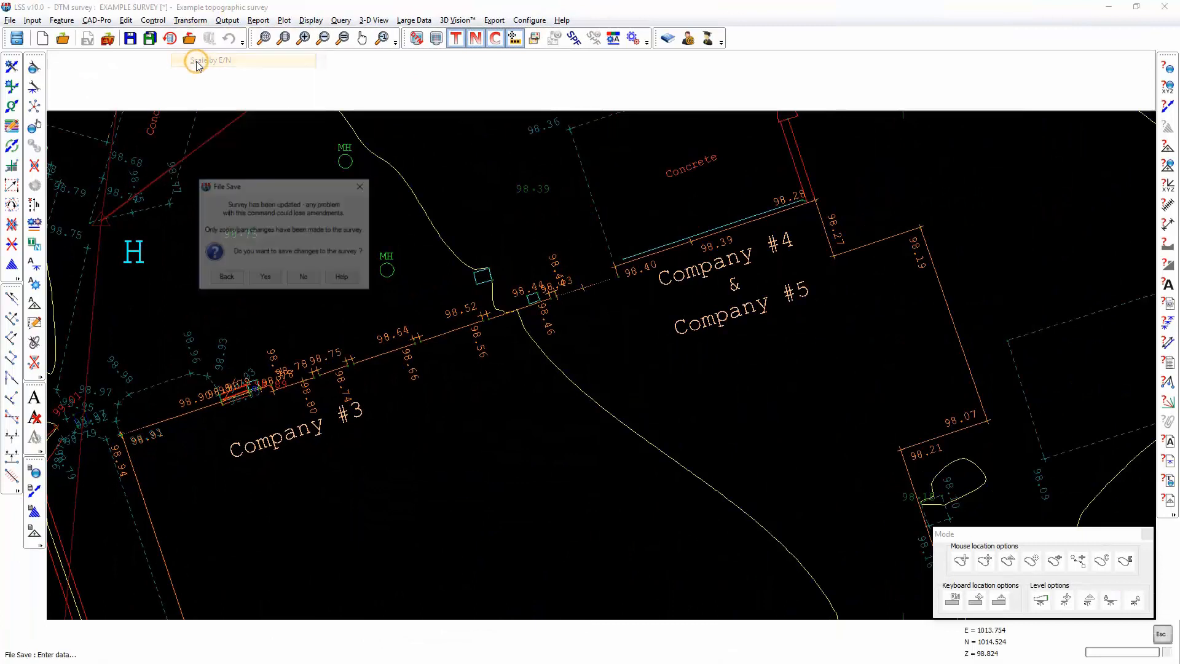
left_click(301, 280)
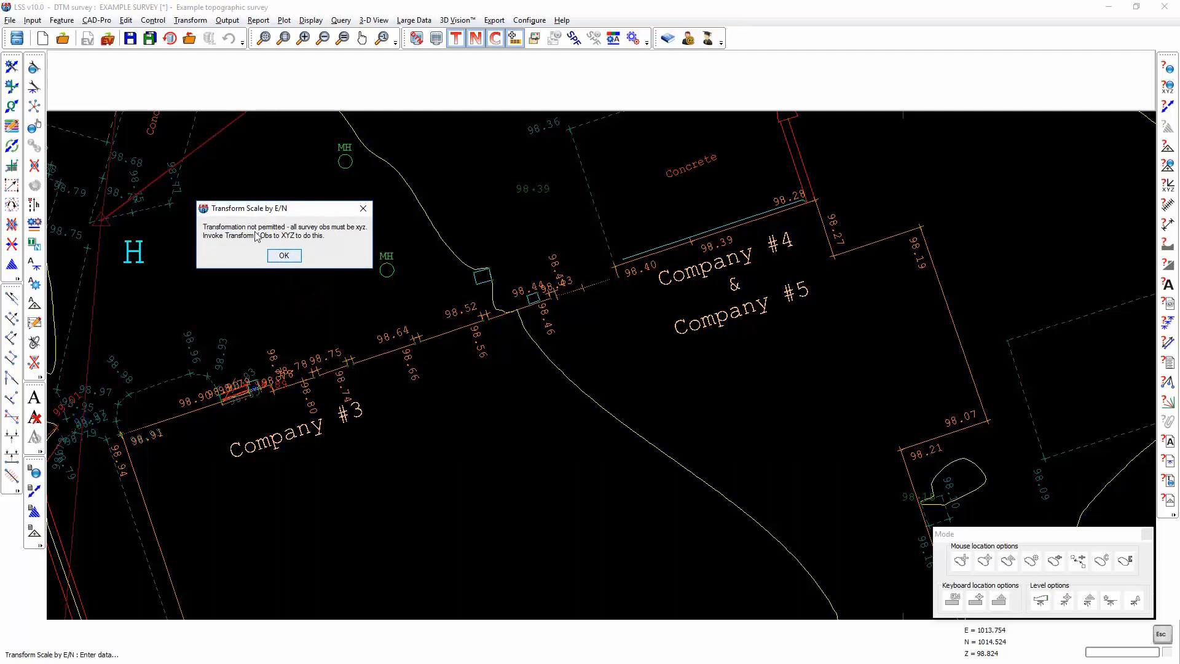
left_click(284, 257)
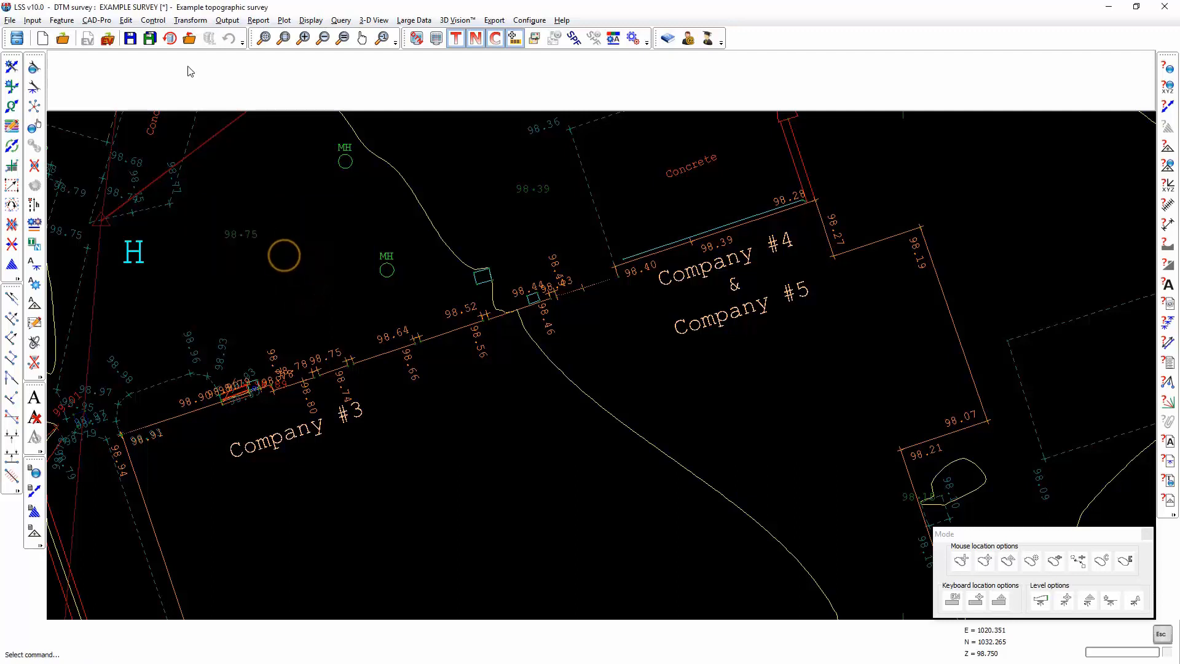
Step: Transform all survey observations to XYZ, without saving the zoom/pan changes
left_click(190, 20)
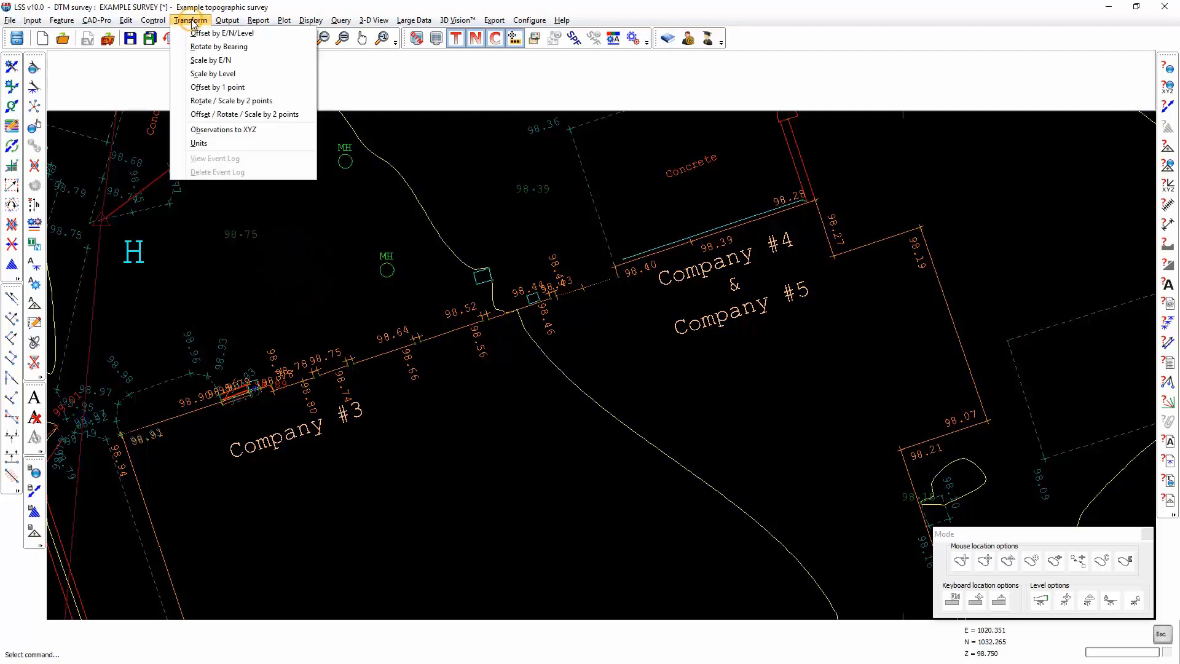
left_click(213, 132)
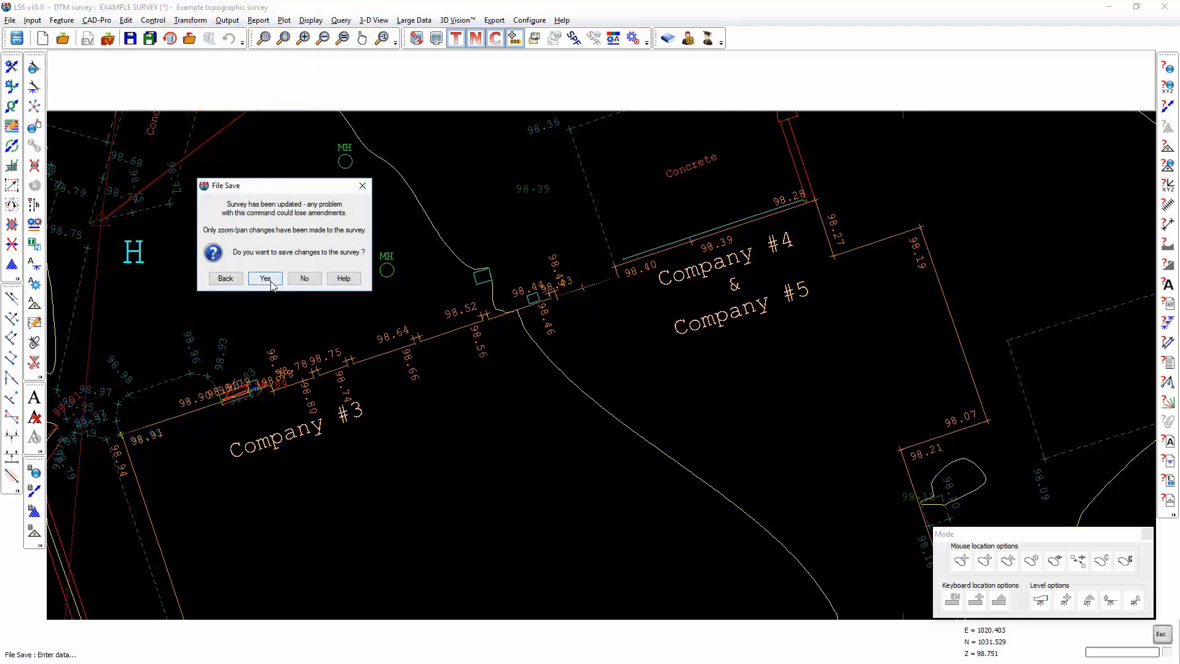
left_click(300, 281)
left_click(265, 266)
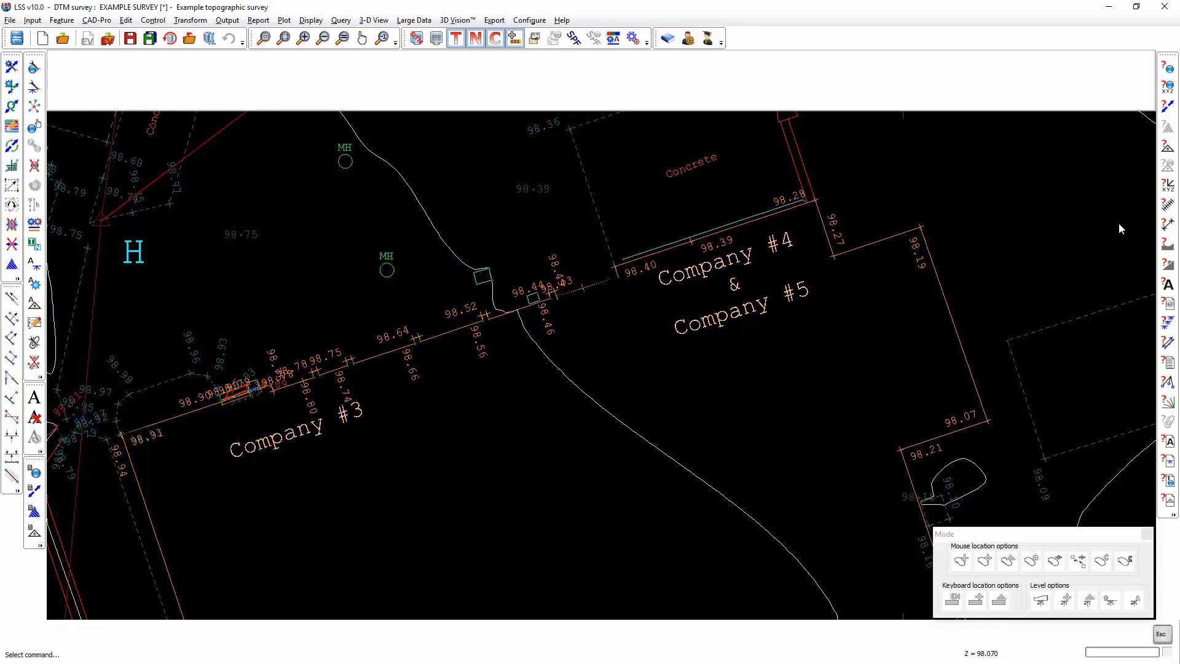
Step: Query the Obs to Obs distance along the Company #3 building line, from the 98.91 corner to the building-line point near level 98.40
left_click(1167, 225)
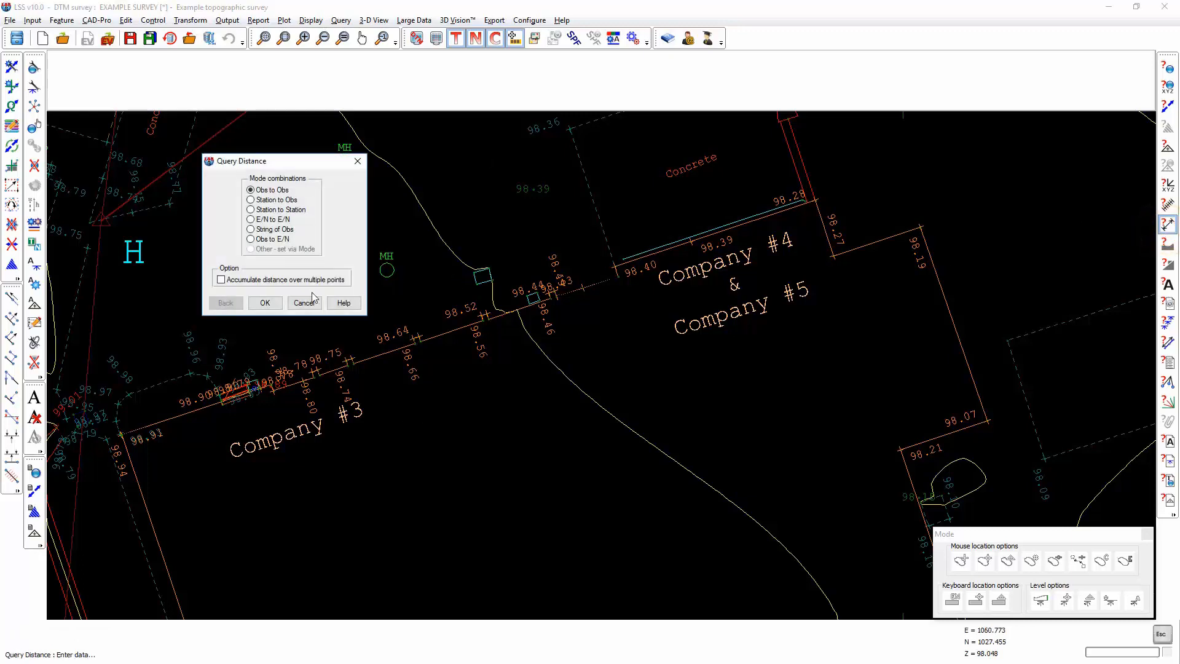
left_click(265, 304)
left_click(118, 430)
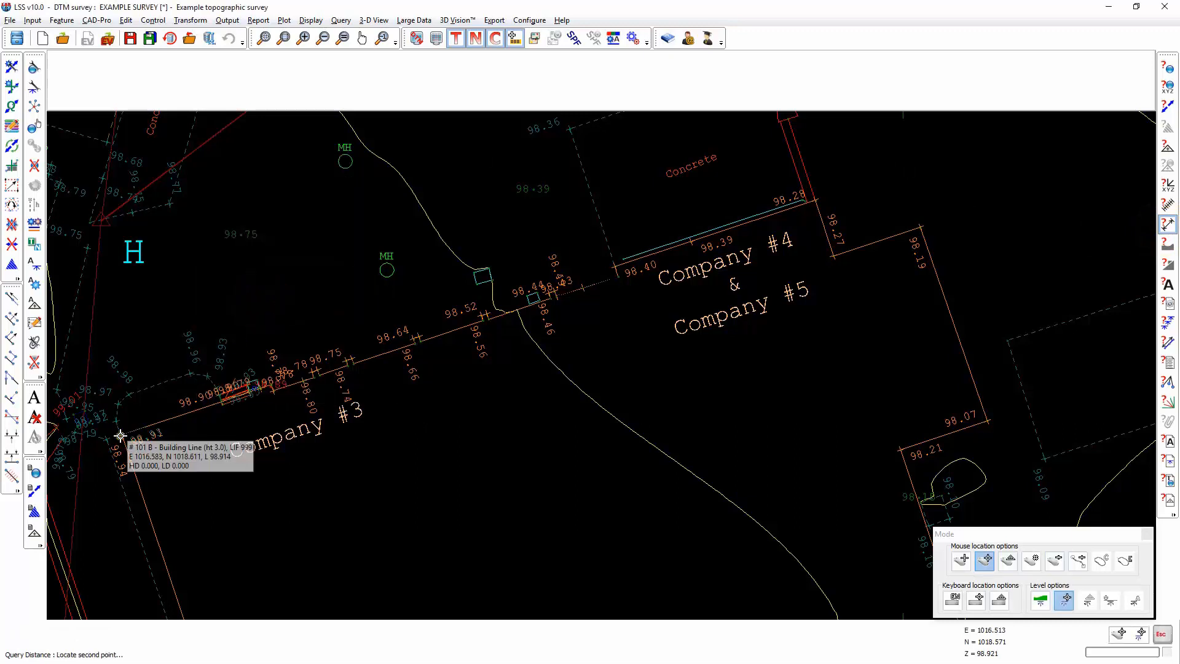
left_click(616, 280)
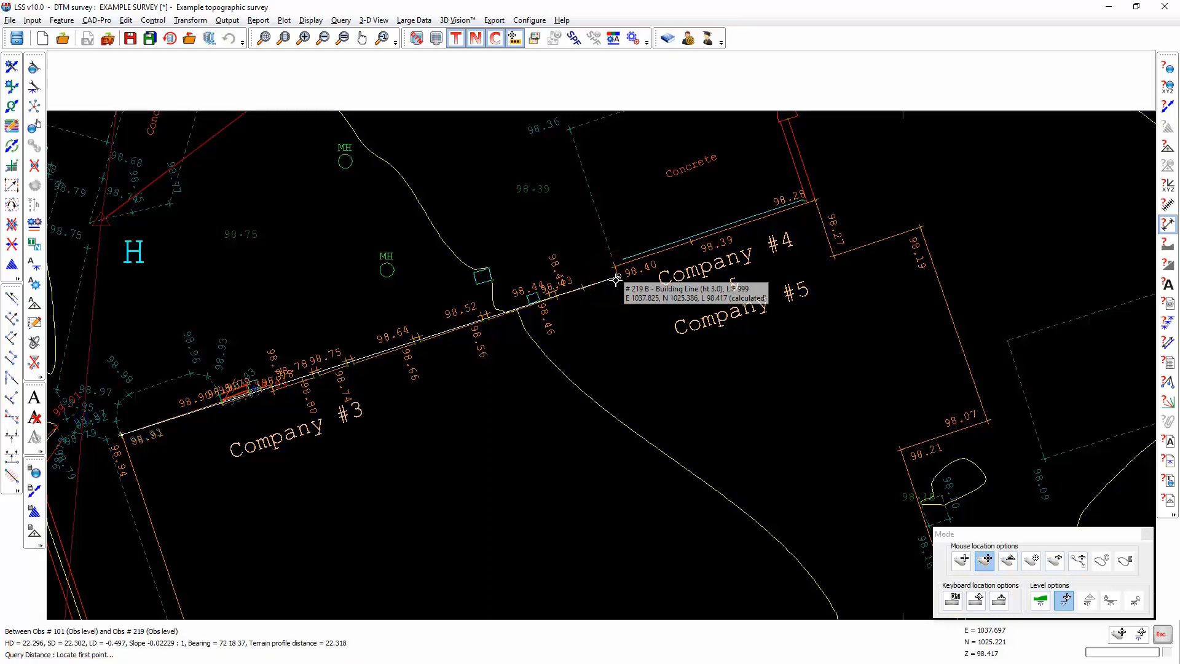
right_click(616, 279)
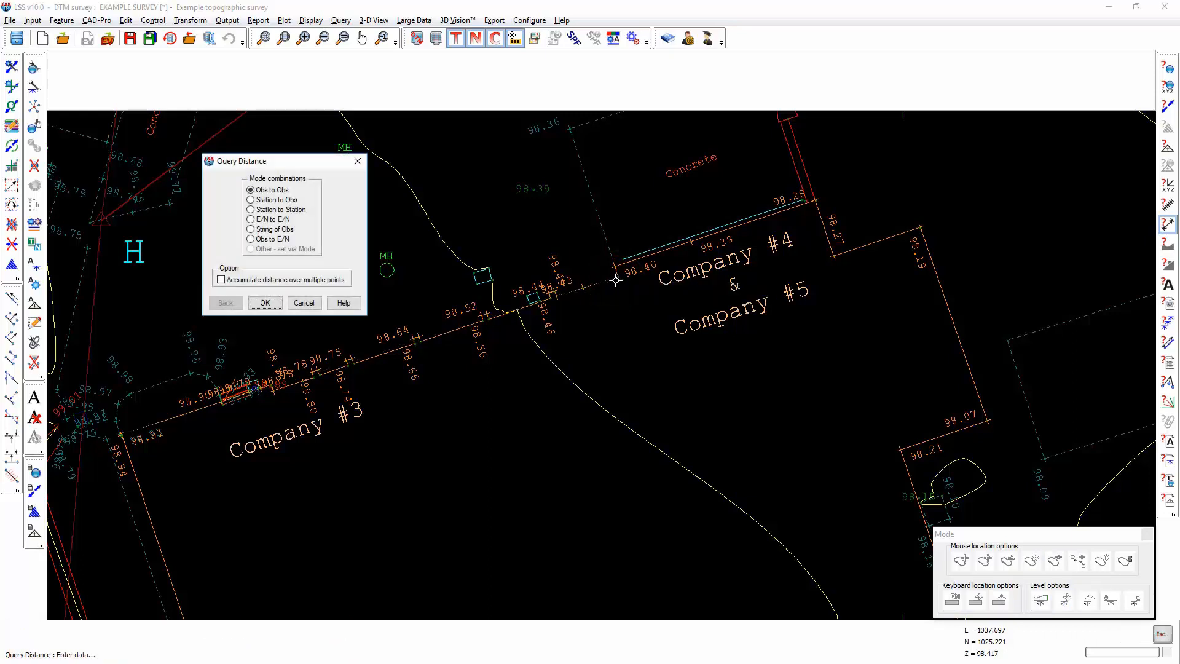
key("Escape")
Step: Start Scale by E/N without saving changes and locate the pivot on the observation at the Company #3 building corner marked 98.91
left_click(201, 23)
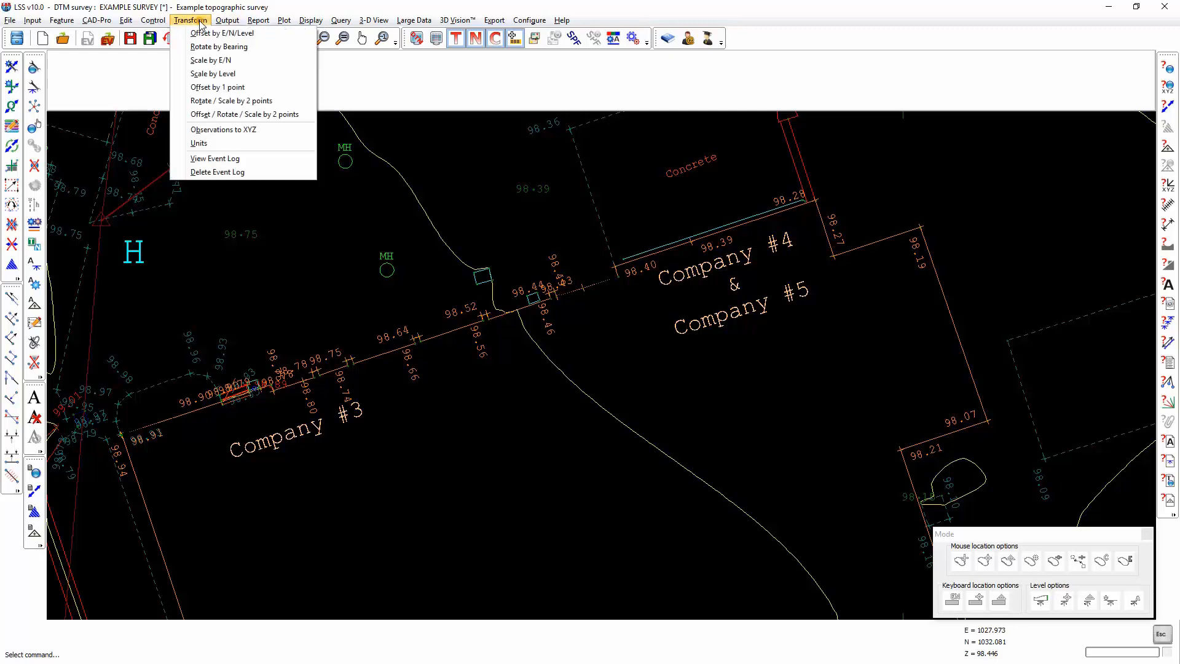
left_click(205, 63)
left_click(306, 271)
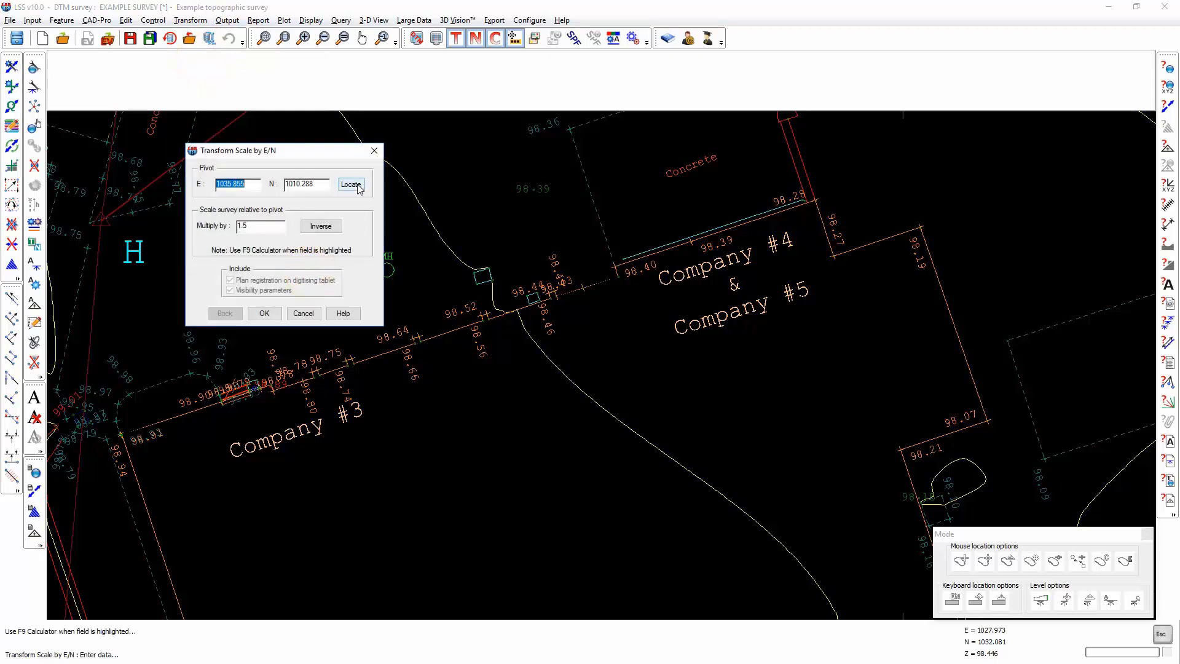
left_click(357, 185)
left_click(985, 560)
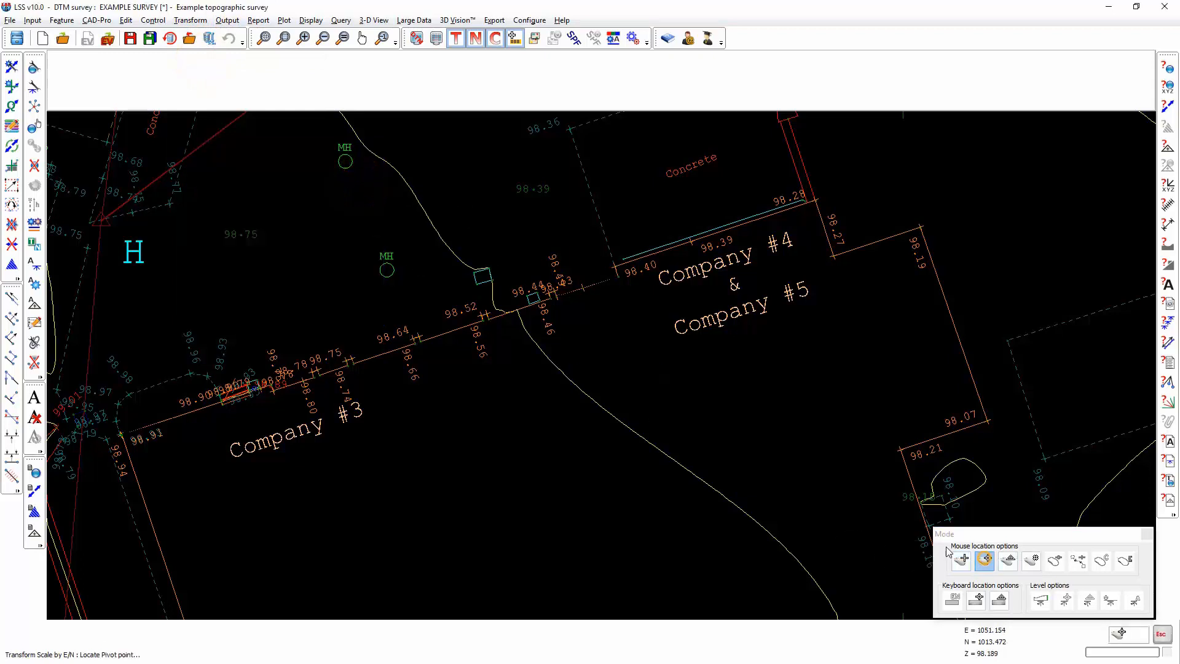
left_click(120, 434)
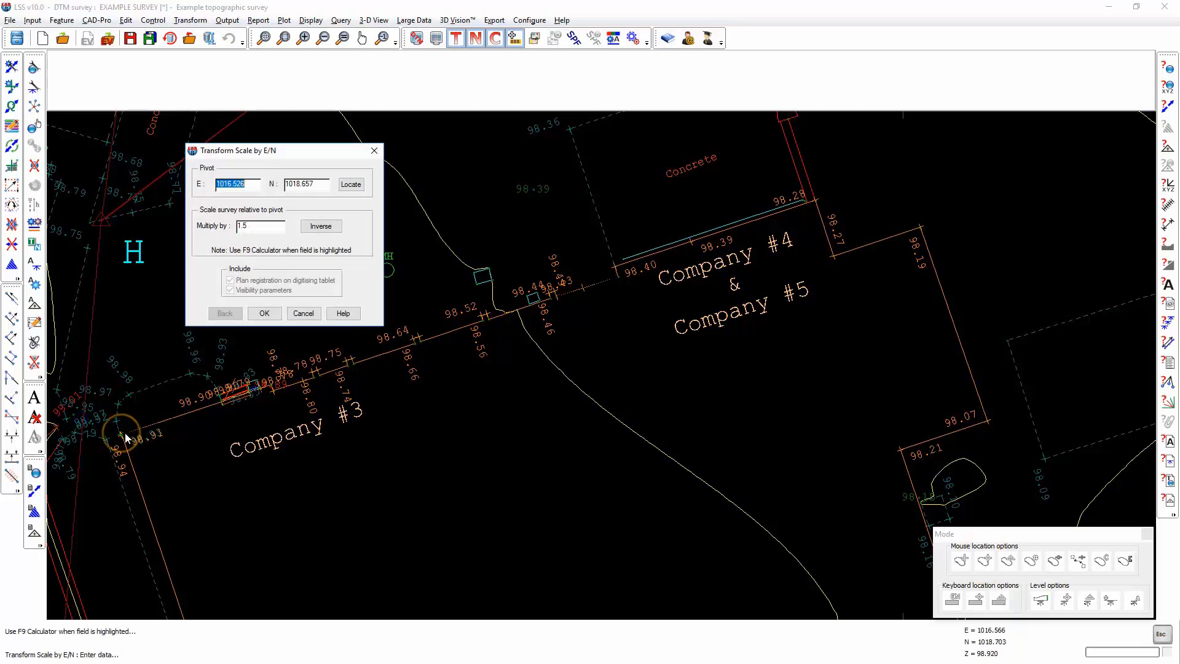
Step: Scale the survey relative to the pivot with a multiplier of 1.5
left_click(272, 228)
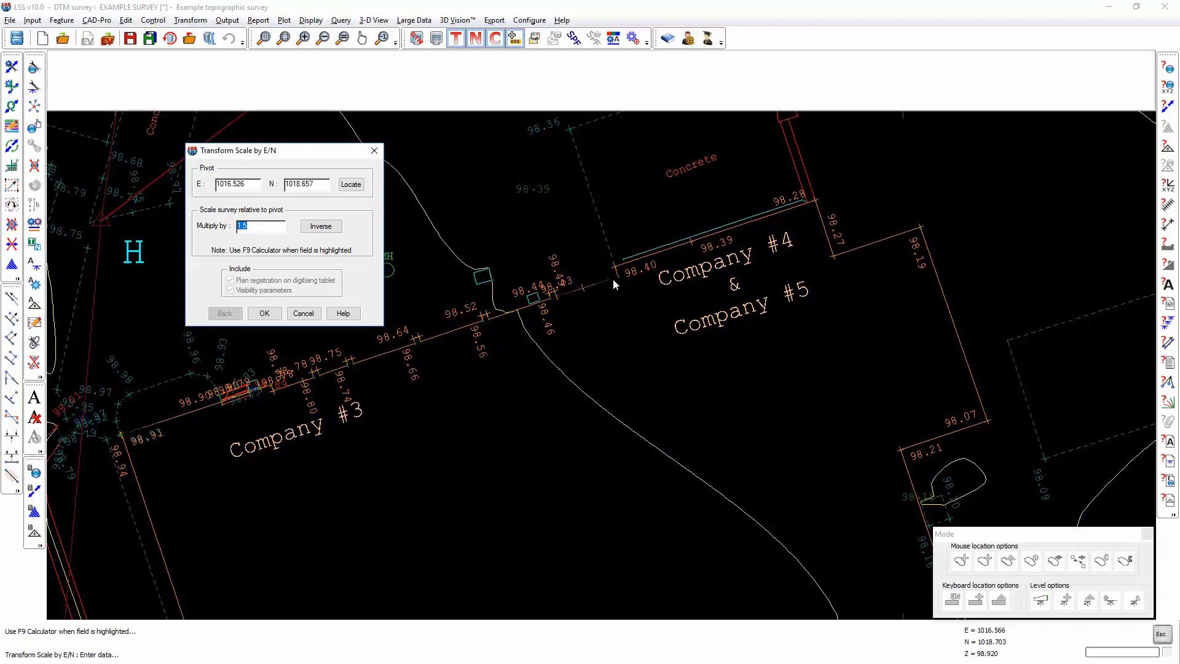
left_click(265, 313)
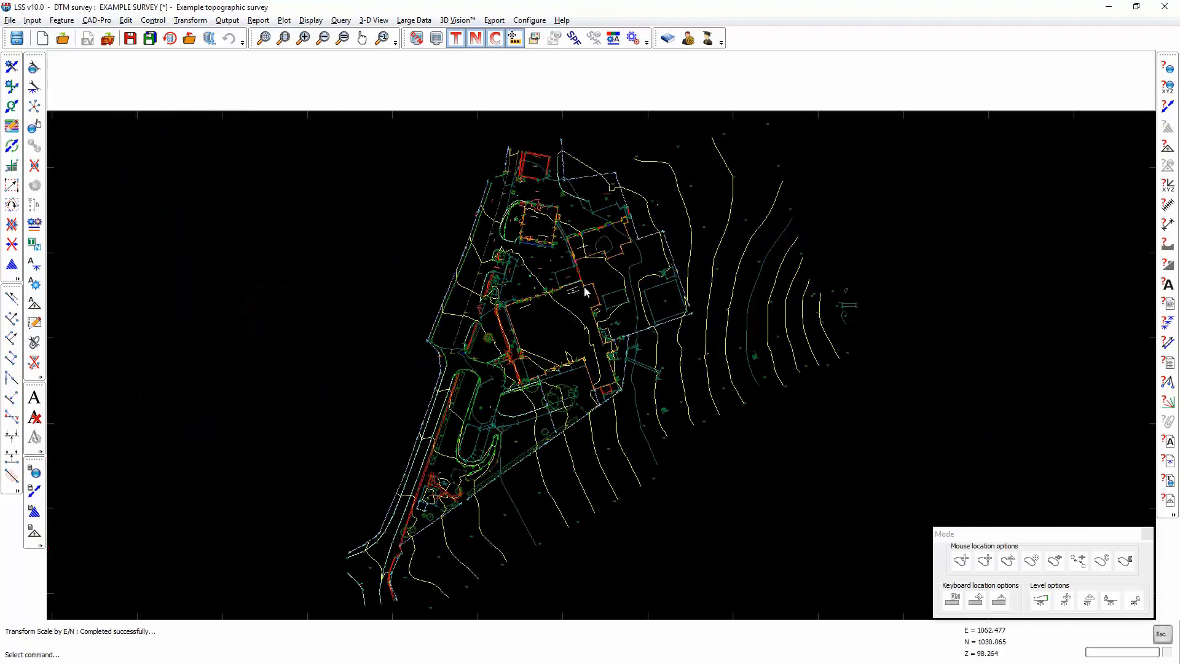
scroll(585, 292, "up", 5)
scroll(400, 327, "up", 3)
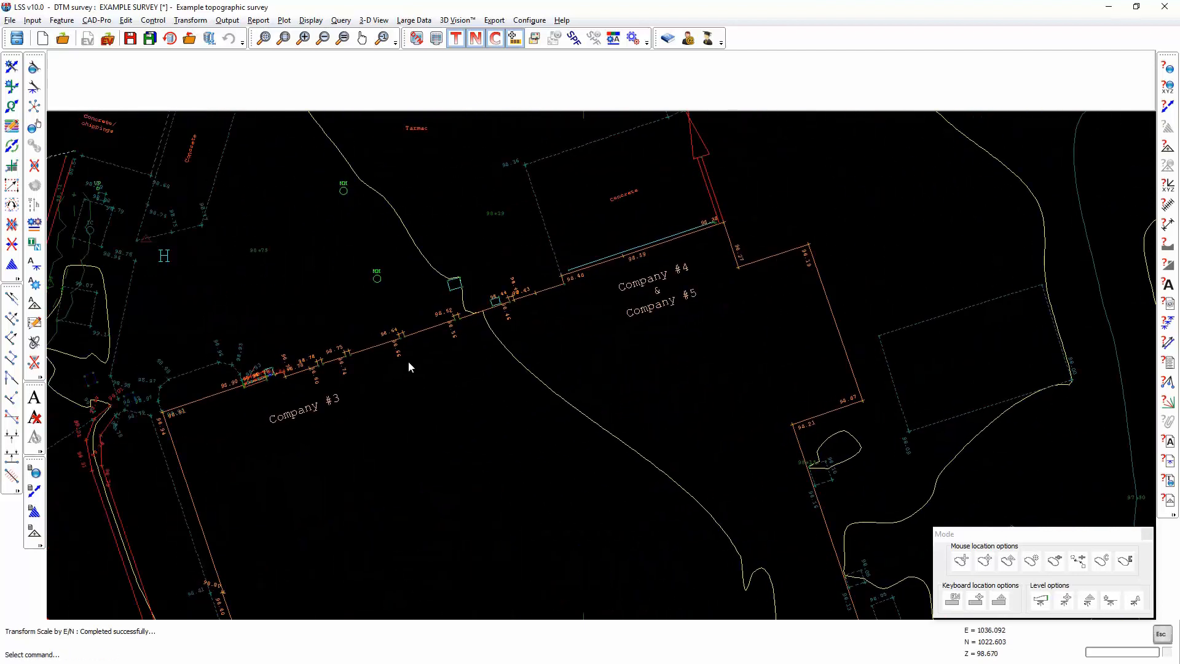
Step: Query the Obs to Obs distance on the scaled survey, from Company #3's building-line corner to the building-line point near level 98.40
scroll(408, 367, "up", 1)
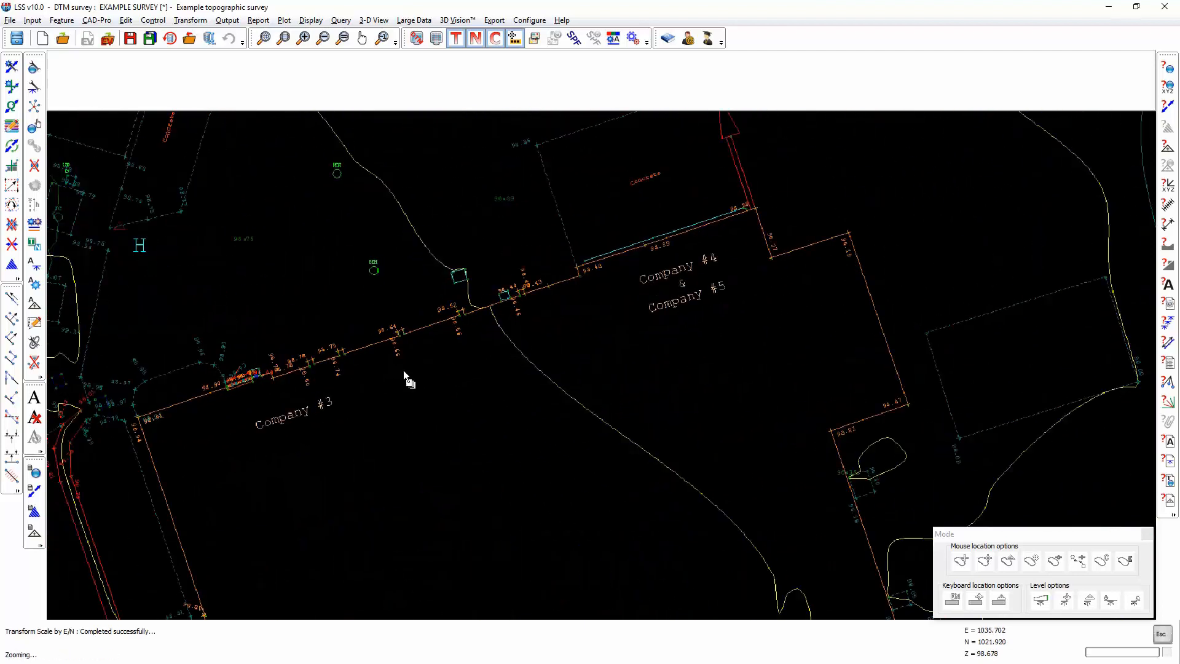
left_click(1167, 224)
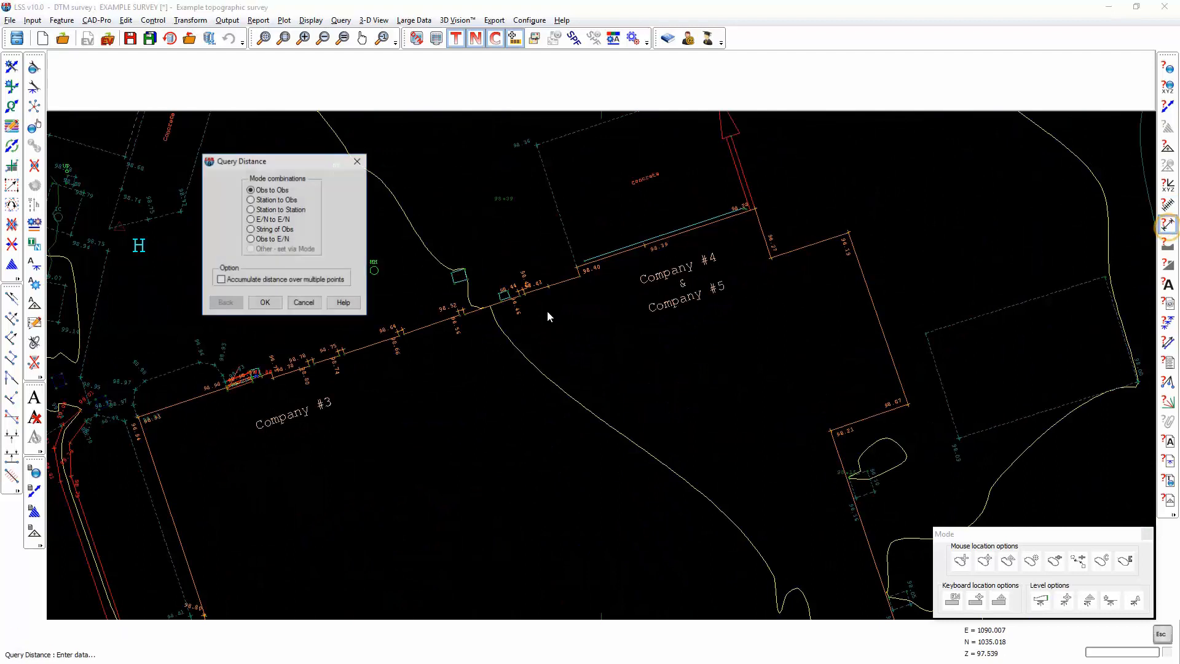
left_click(265, 304)
left_click(142, 417)
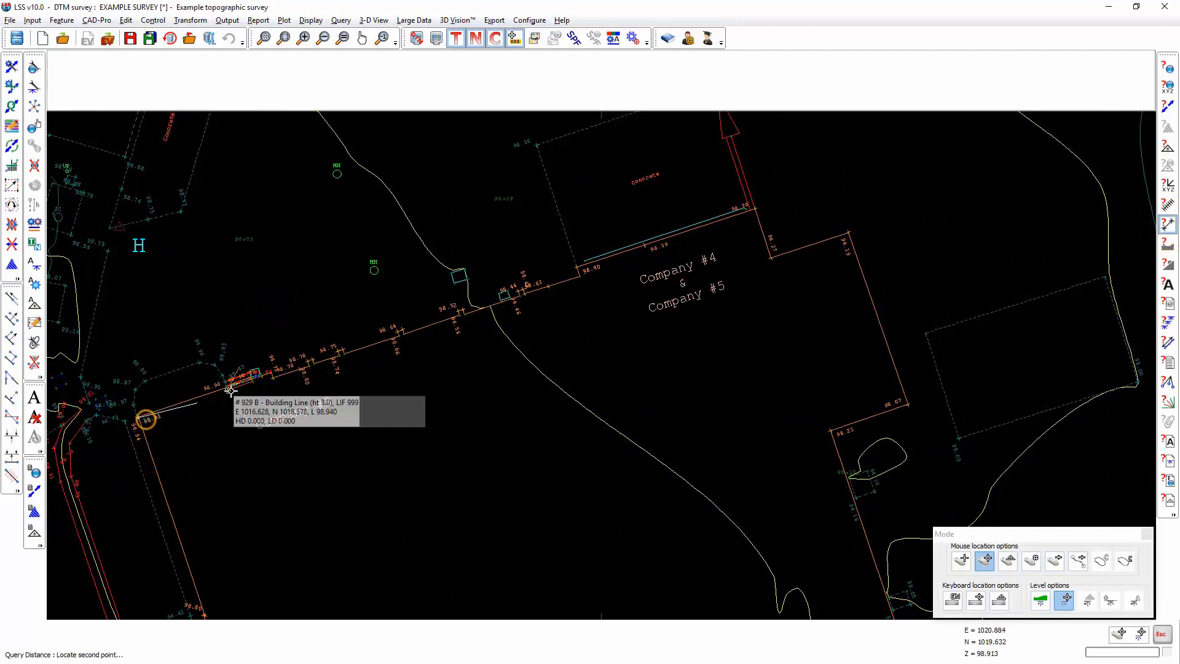
left_click(576, 279)
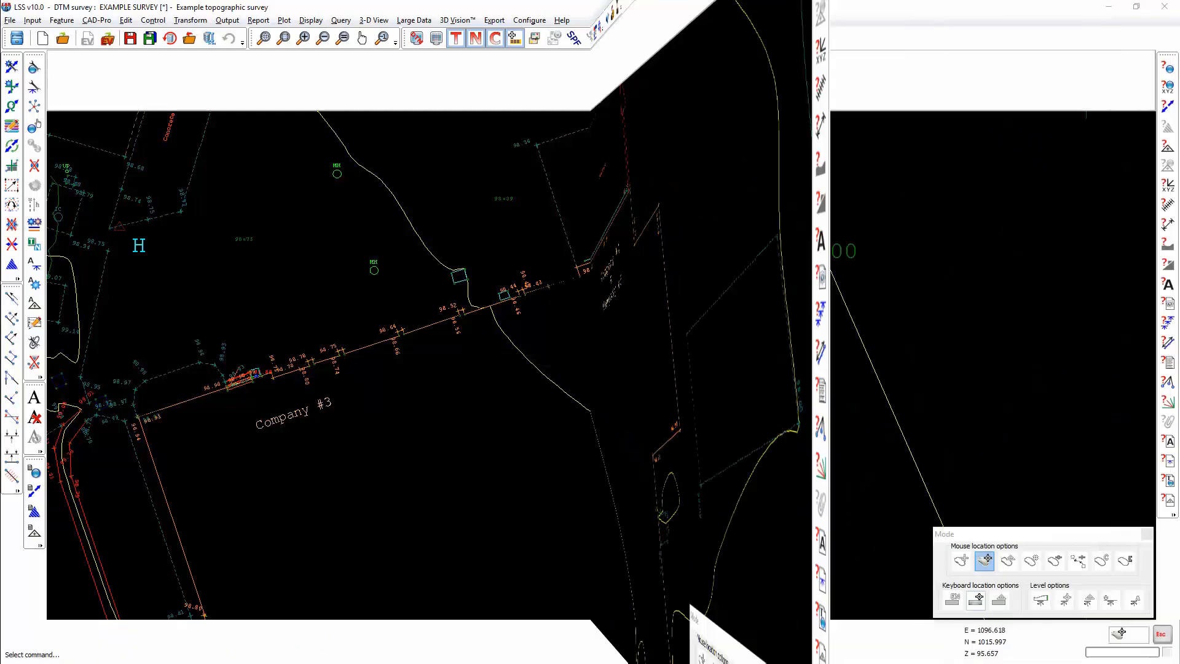
Step: Scale the survey by level with a multiplier of 2, locating the pivot on the 94.00 contour and leaving prior changes unsaved
left_click(196, 21)
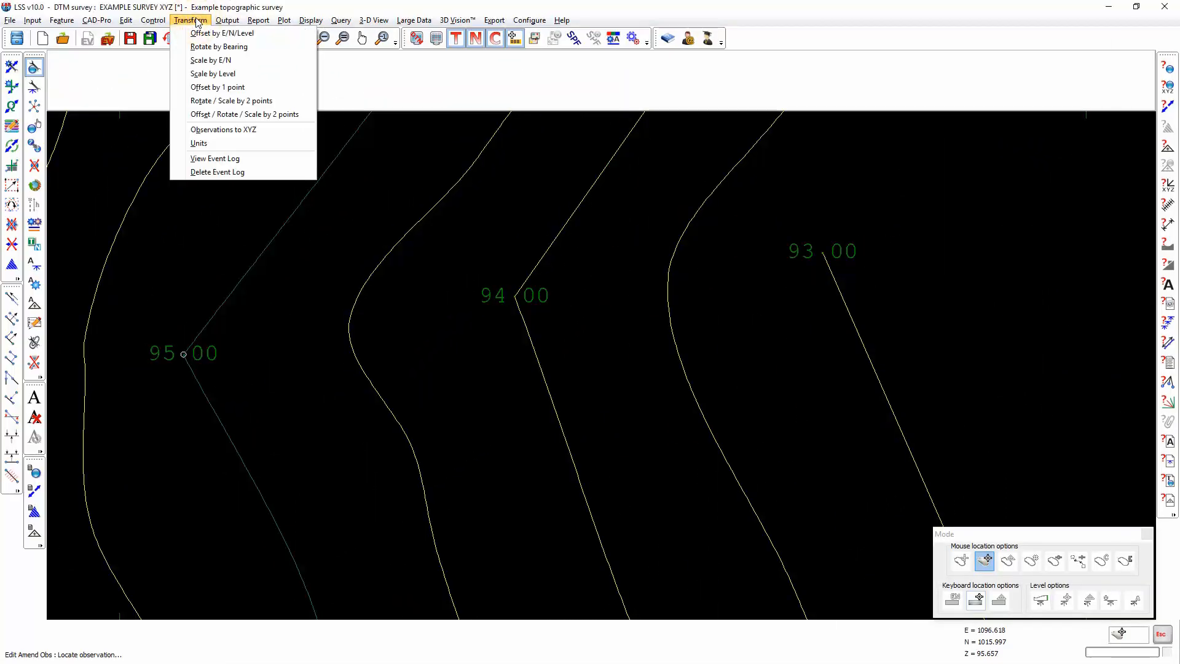
left_click(214, 74)
left_click(518, 195)
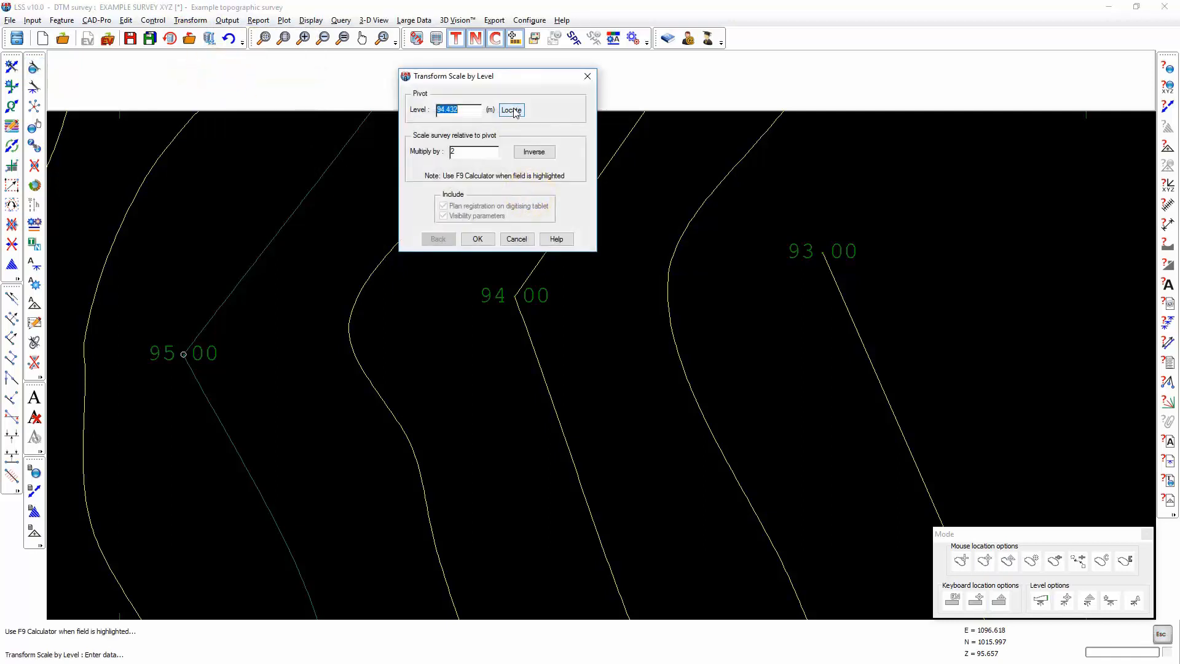
left_click(512, 110)
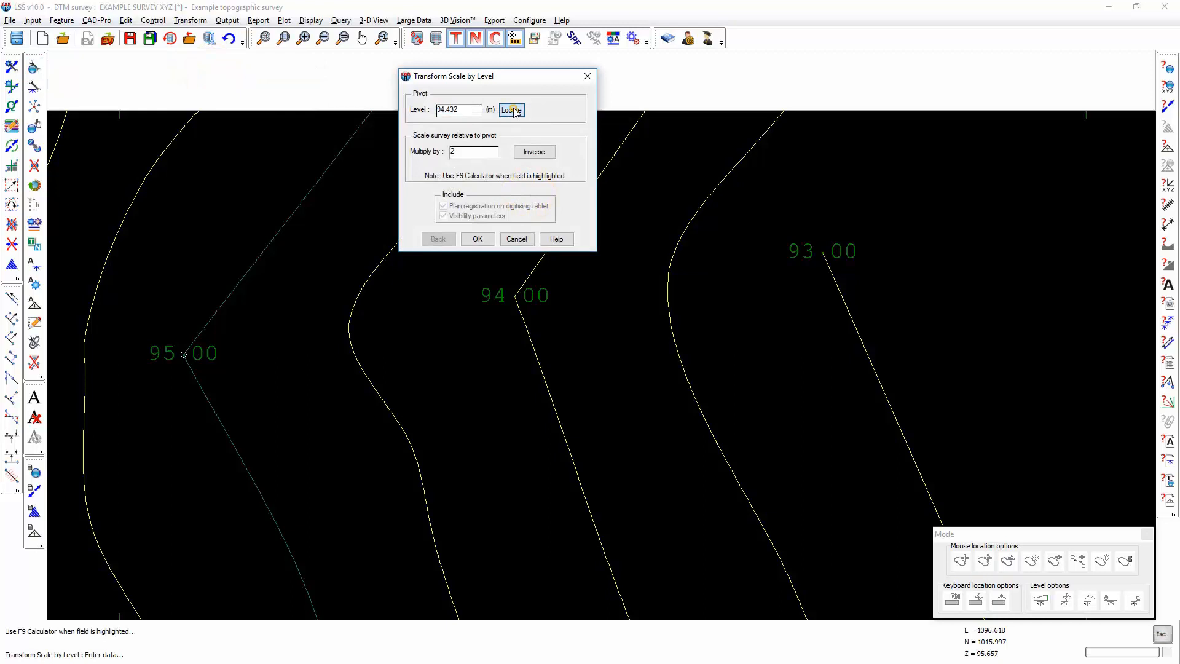
left_click(518, 296)
double_click(466, 151)
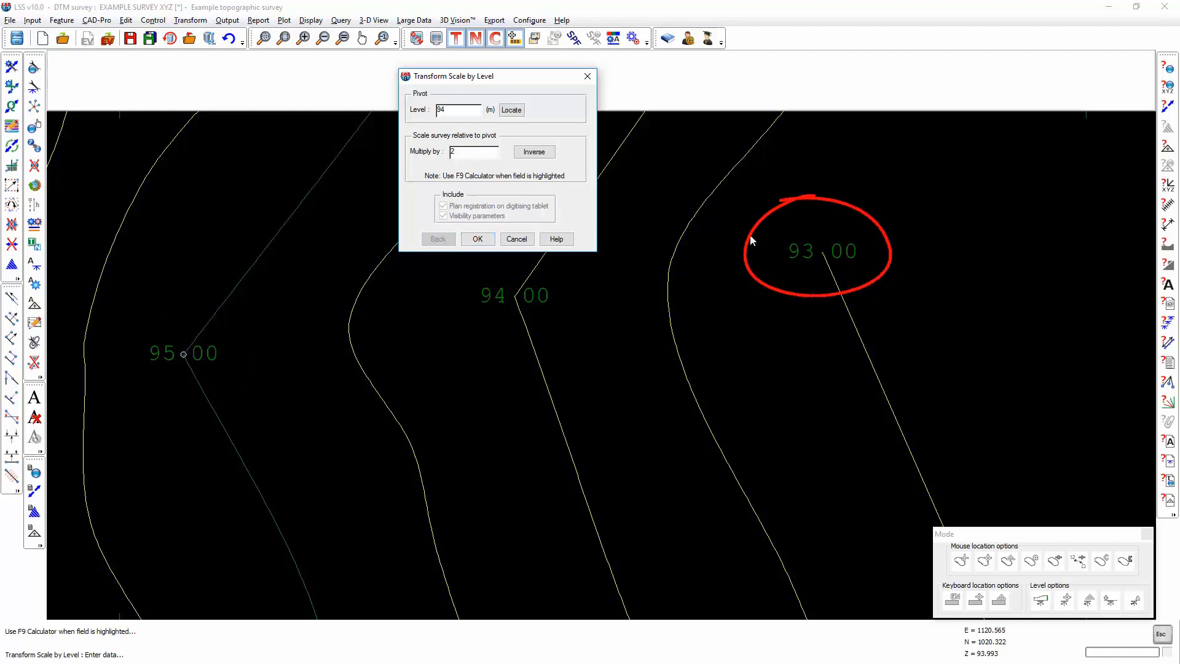
left_click(477, 239)
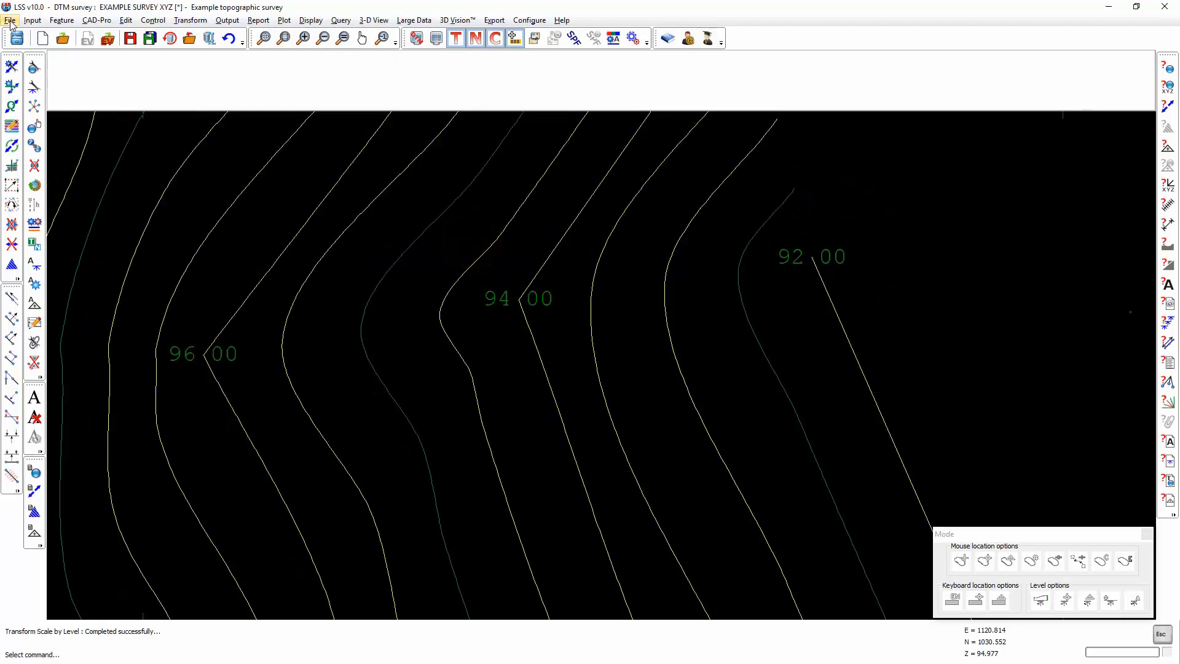
Step: Scale the survey by level again using a pivot level of 0 m and a multiplier of 2, without saving changes first
left_click(191, 23)
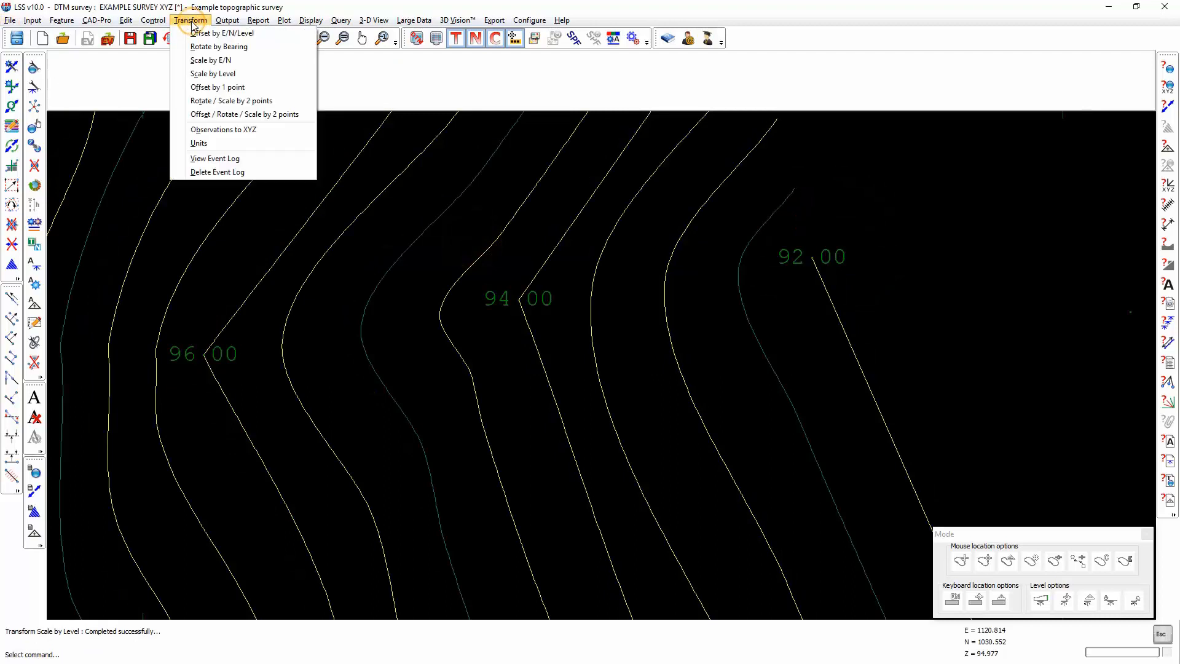
left_click(207, 74)
left_click(517, 194)
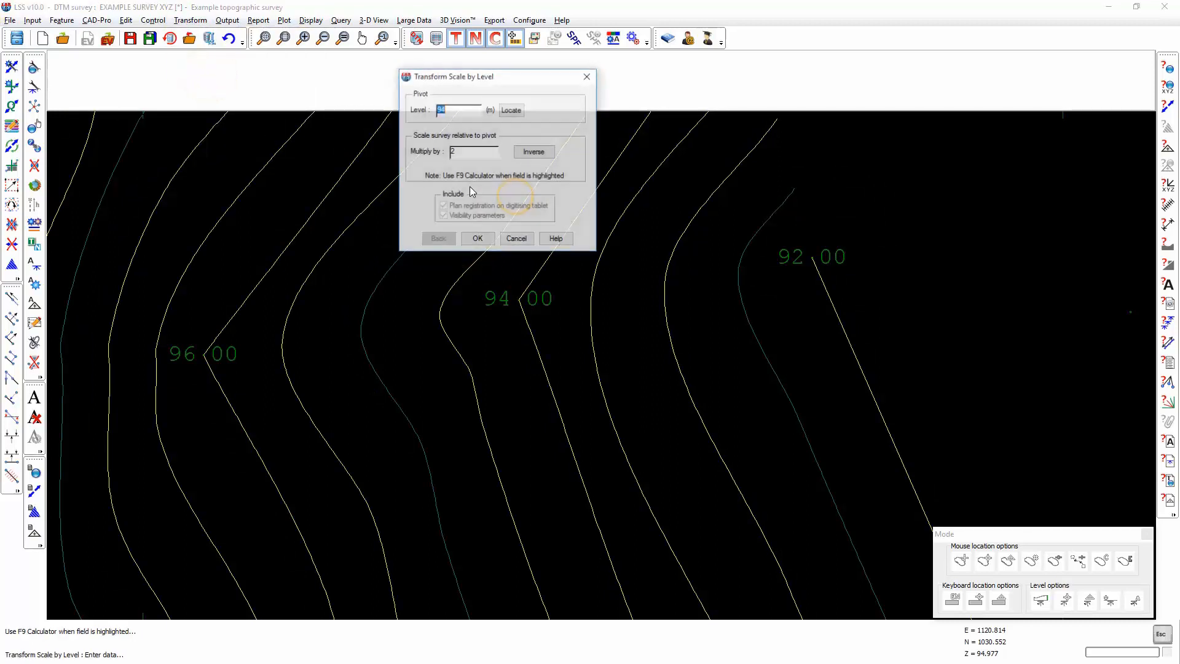
type("0")
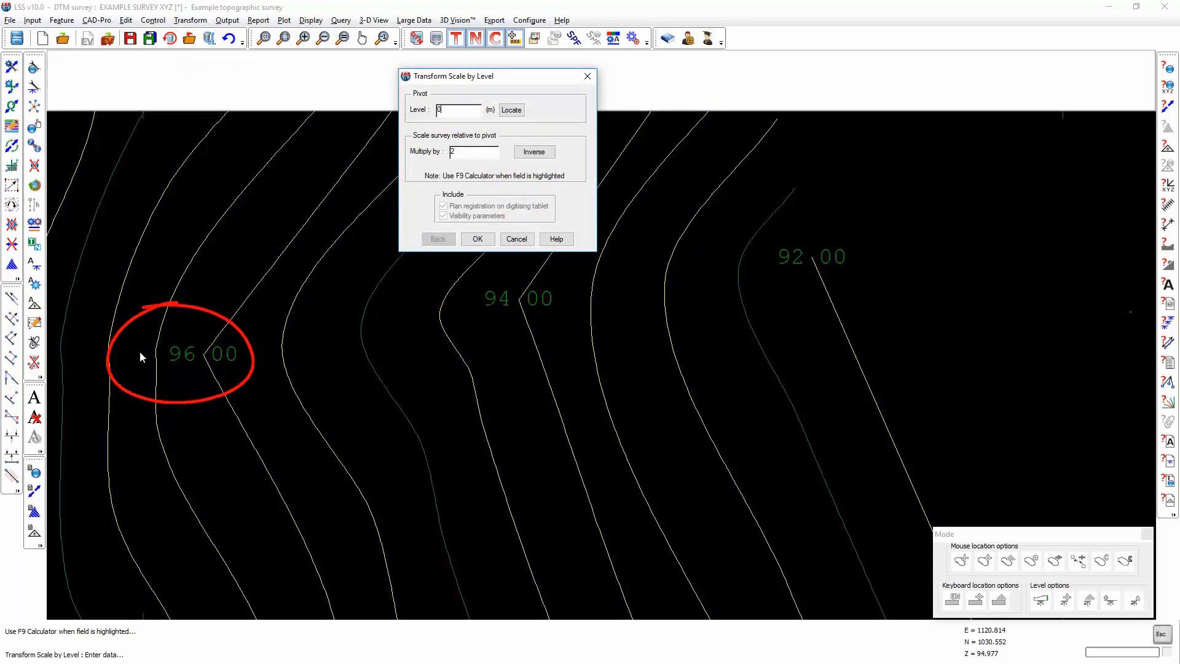
left_click(482, 243)
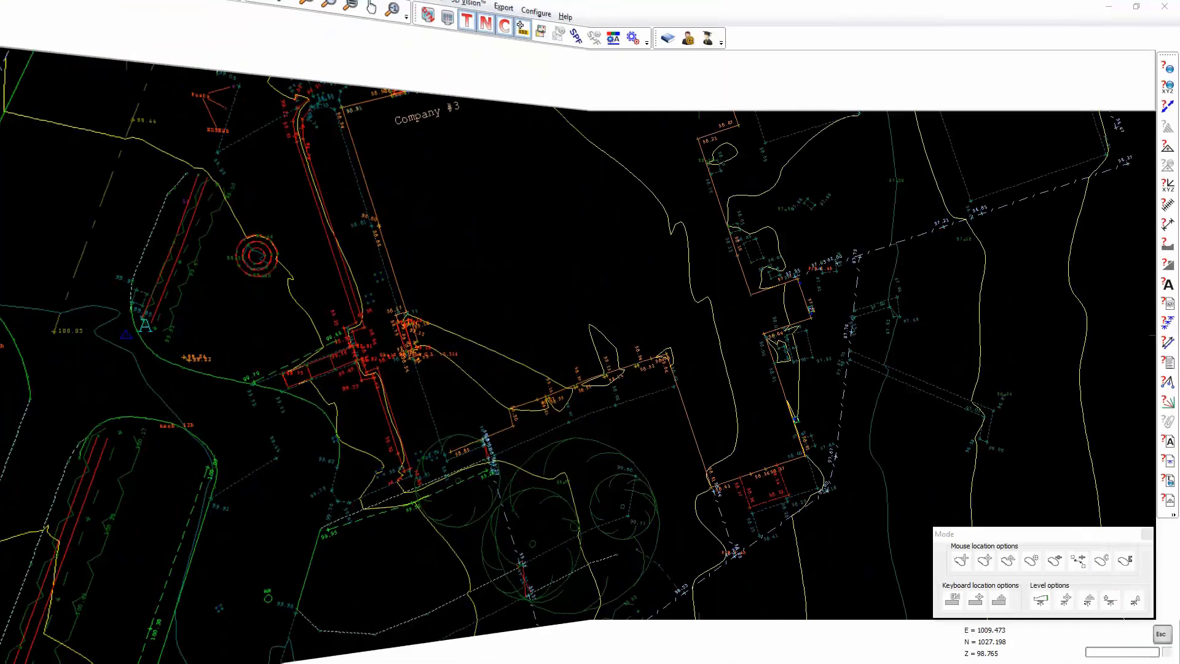
Step: Start Offset by 1 point without saving changes and locate the From point on the building corner at E 1026.211, N 989.982
left_click(190, 20)
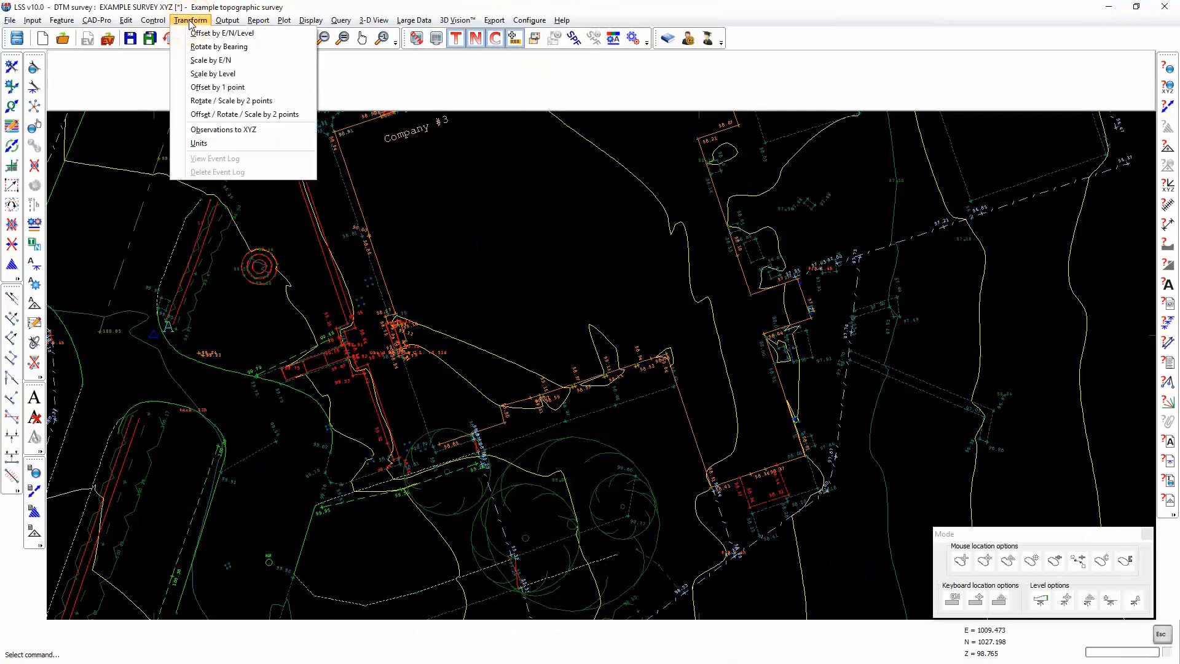
left_click(209, 87)
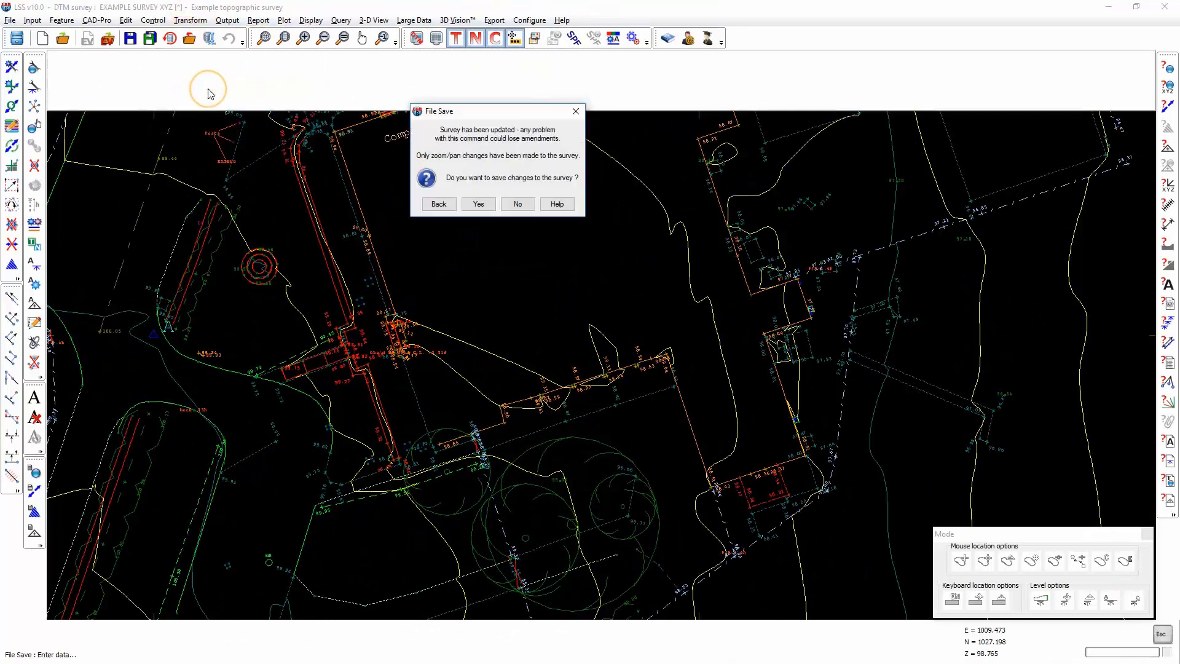
left_click(519, 203)
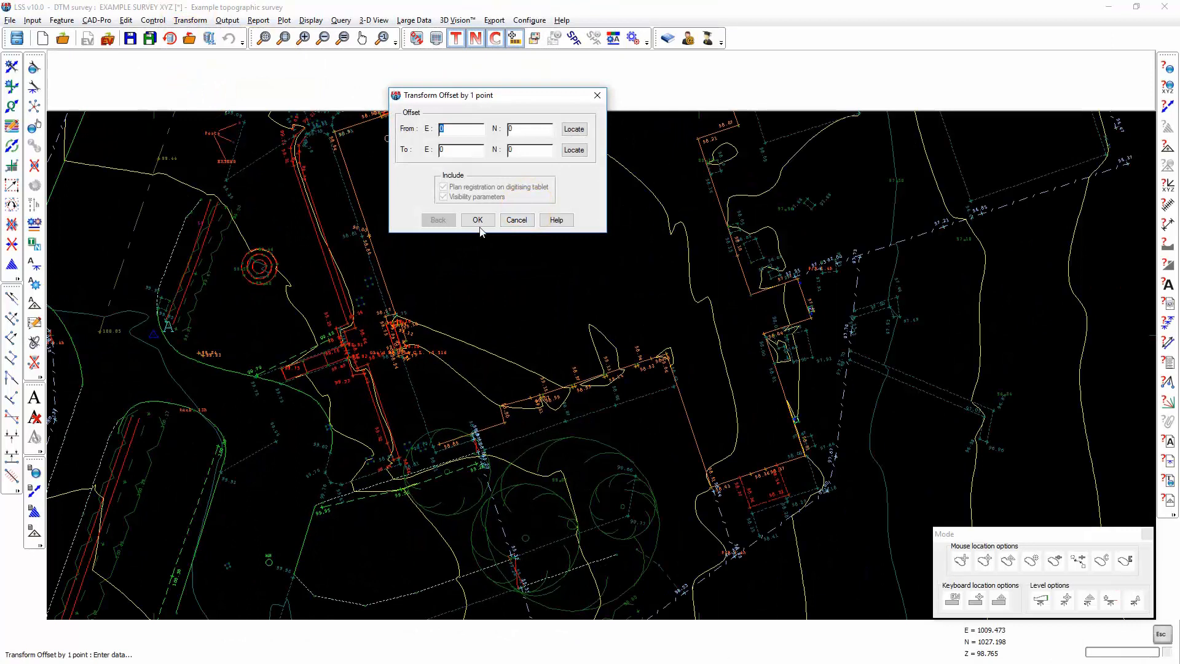
left_click(573, 130)
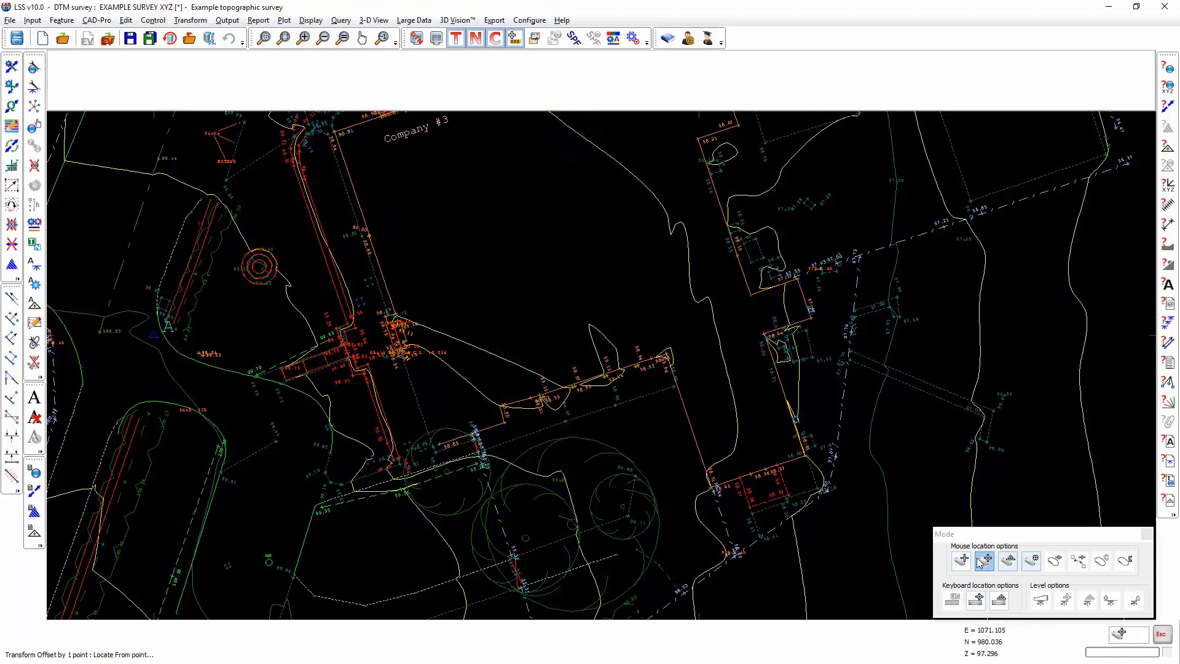
left_click(441, 445)
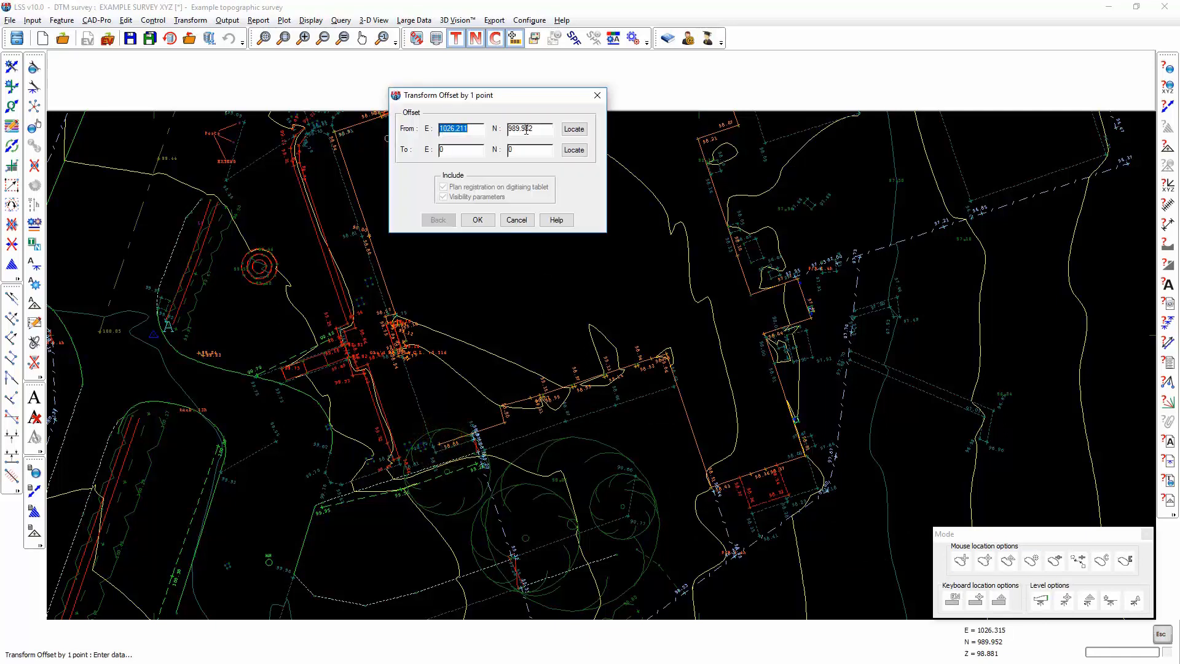
Step: Locate the To point on the Company #5 building corner at E 1050.741, N 1027.494 and apply the one-point offset
left_click(478, 149)
left_click(574, 150)
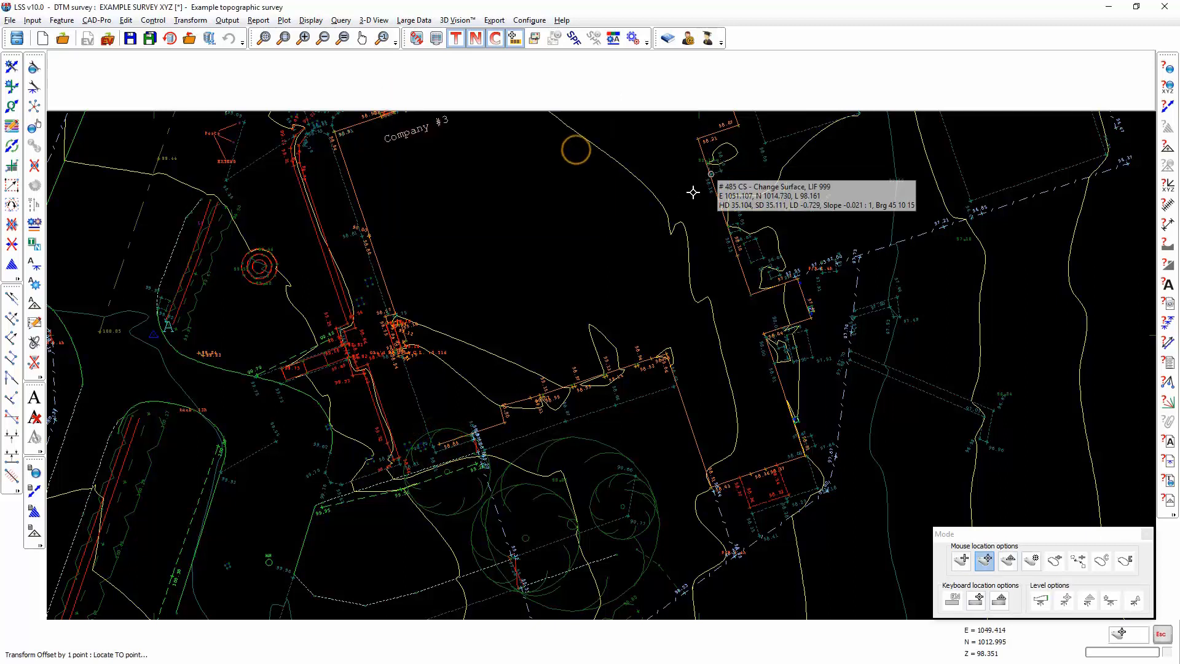
left_click_drag(689, 174, 559, 351)
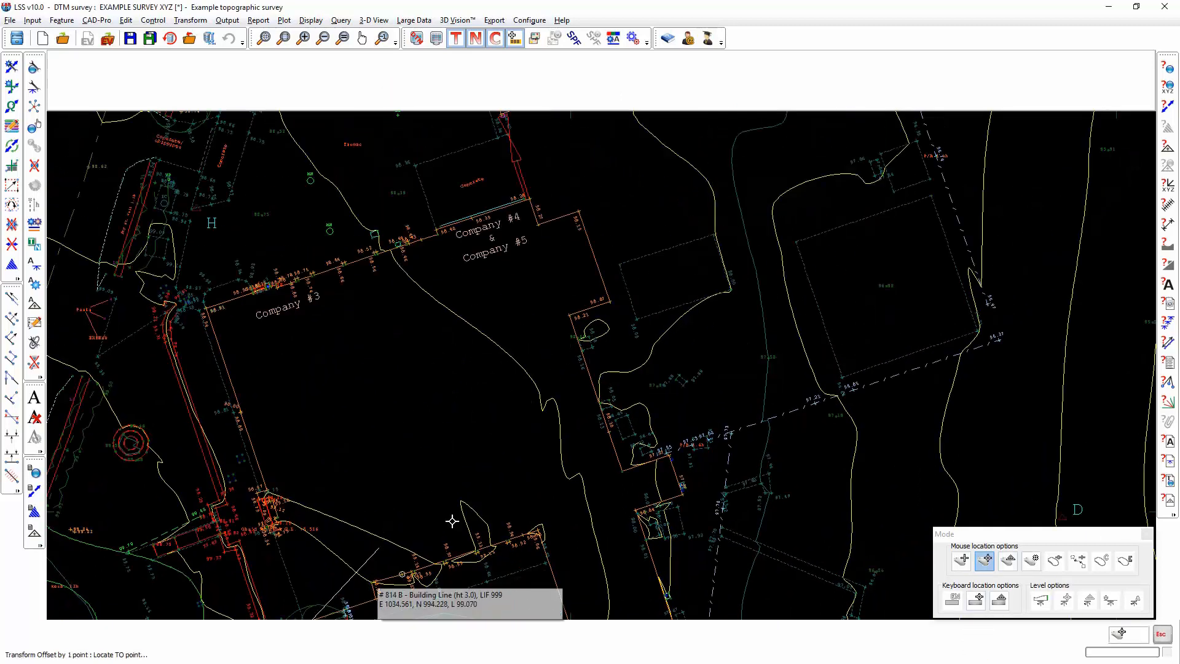
left_click(576, 212)
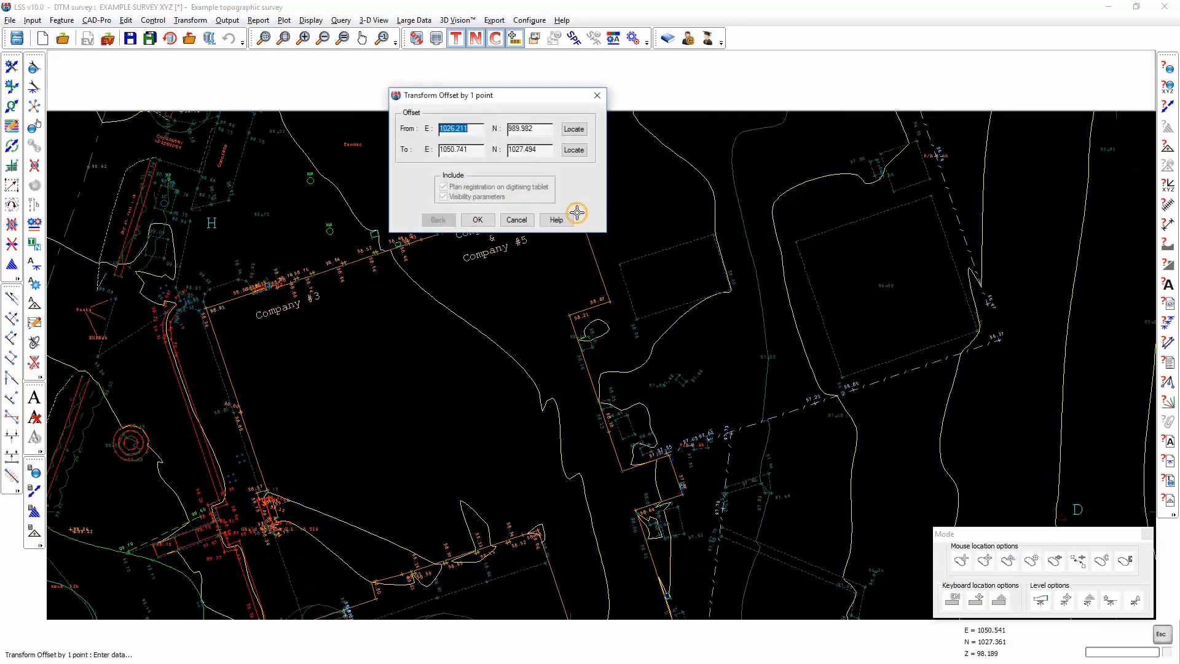
left_click(478, 220)
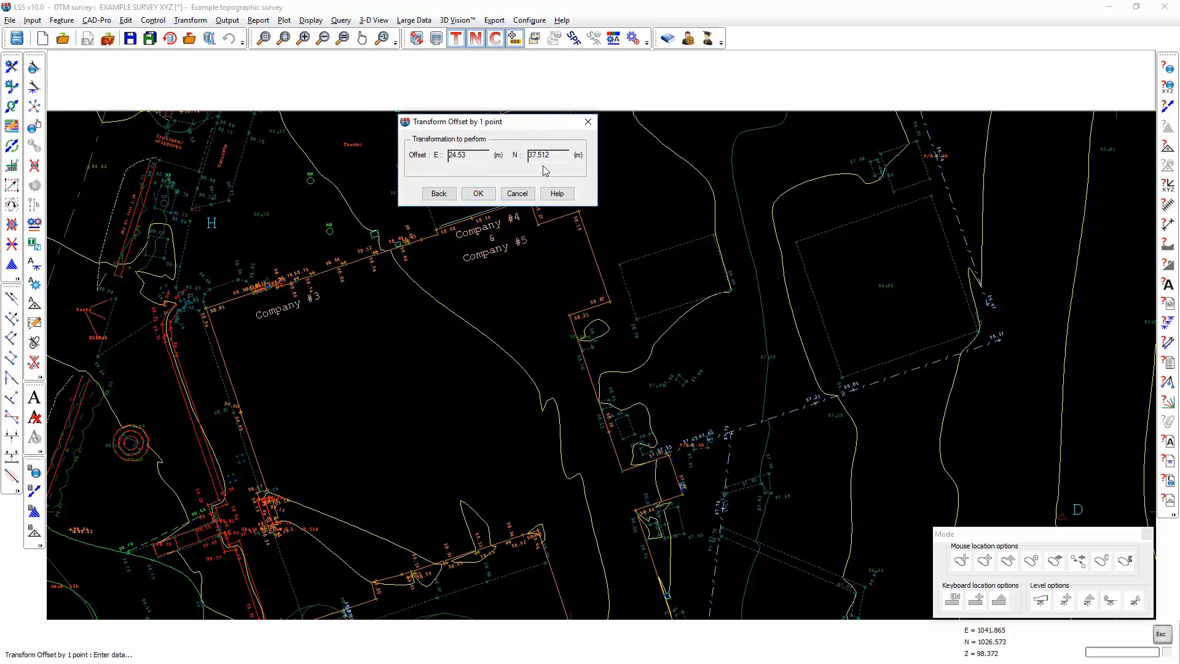
left_click(480, 193)
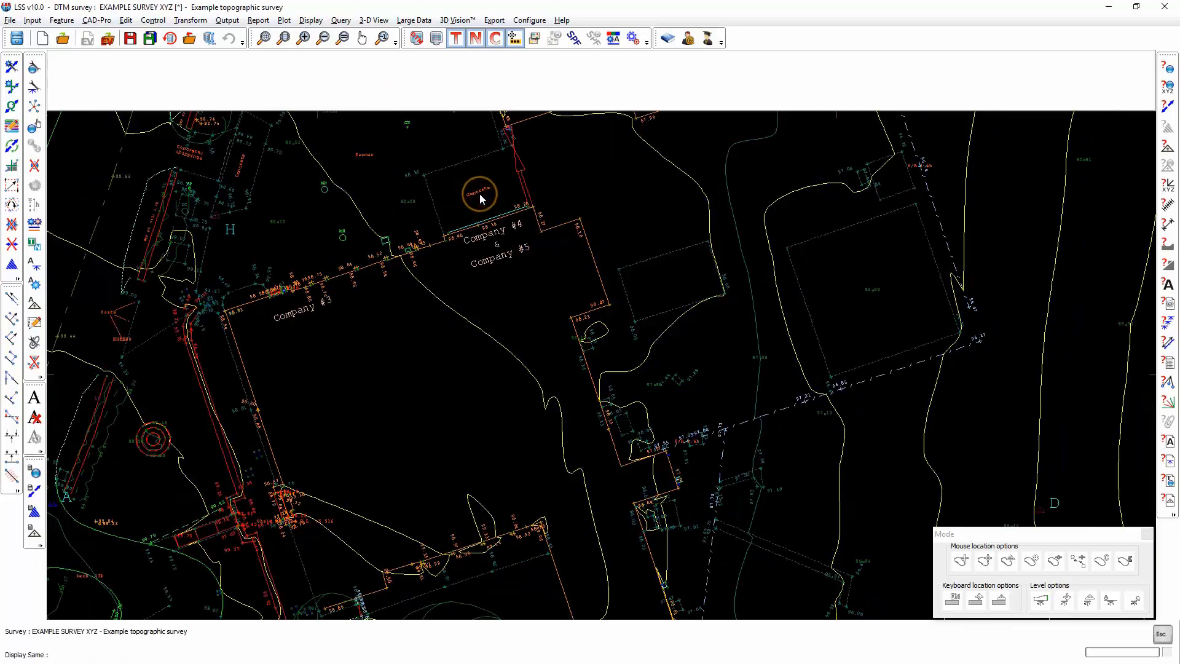
Step: Start Rotate / Scale by 2 points without saving changes and locate the pivot on the building corner at E 1026.211, N 989.982
left_click_drag(536, 309, 517, 261)
scroll(517, 258, "down", 1)
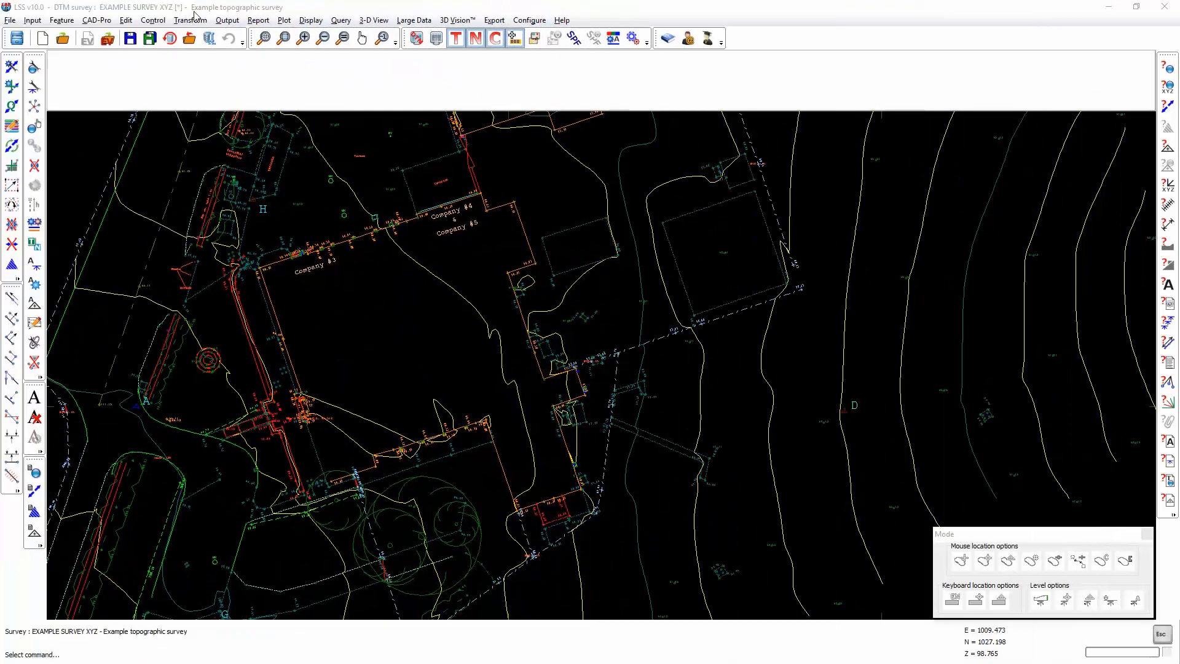
left_click(190, 20)
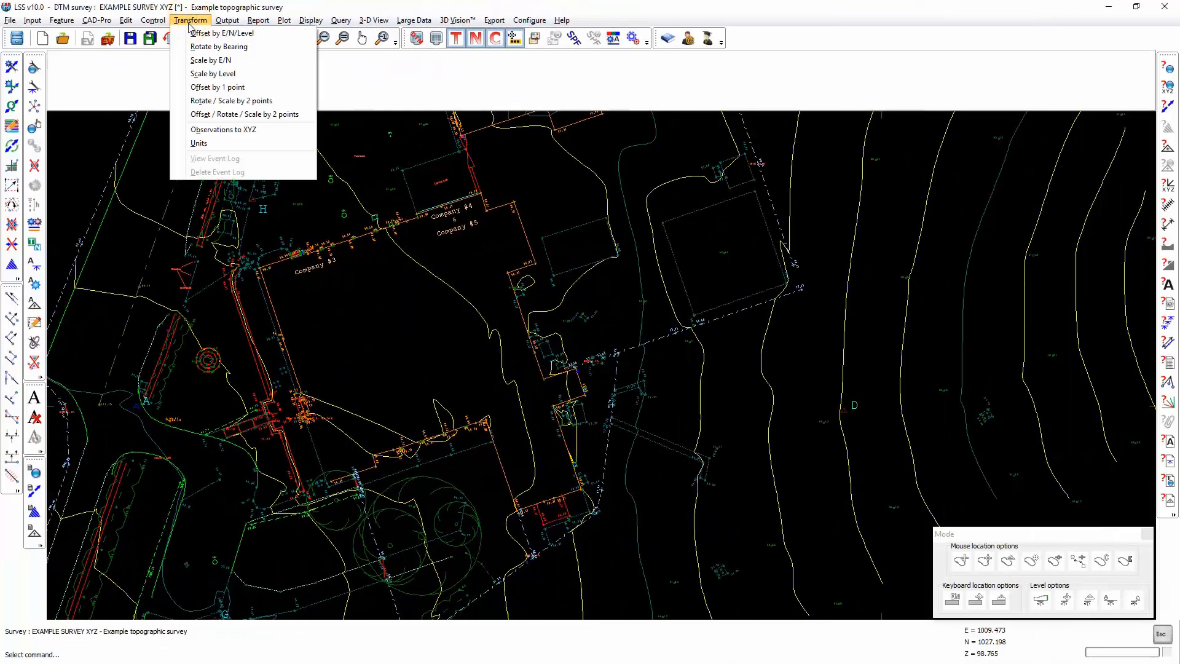
left_click(208, 102)
left_click(511, 203)
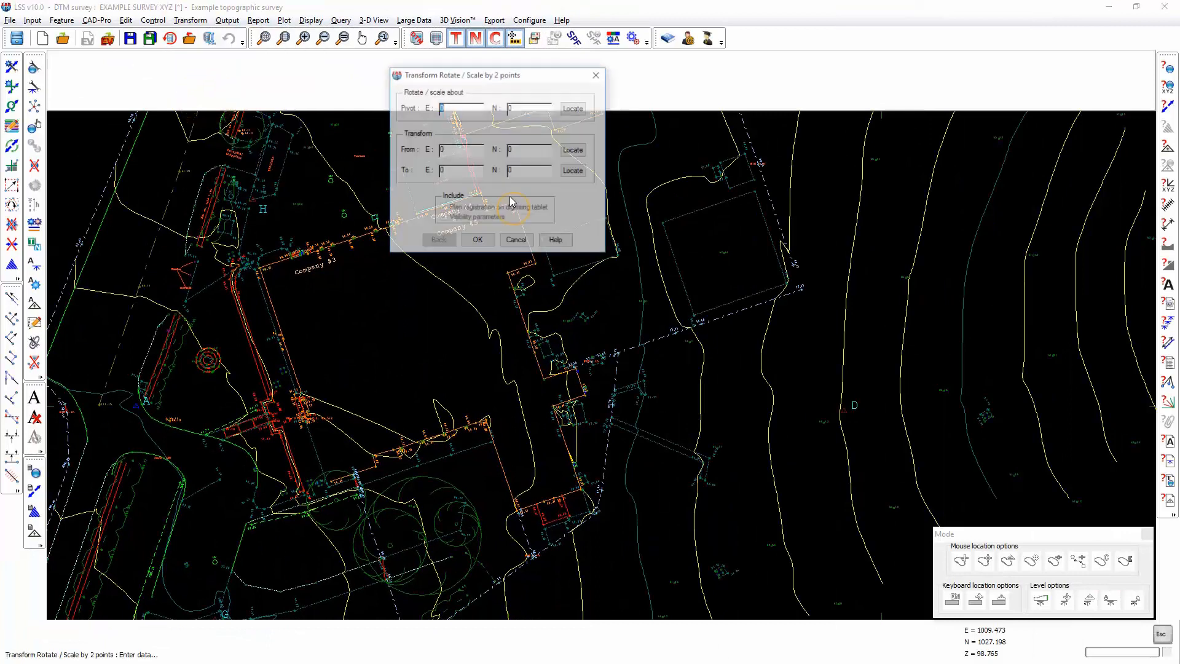
left_click(573, 108)
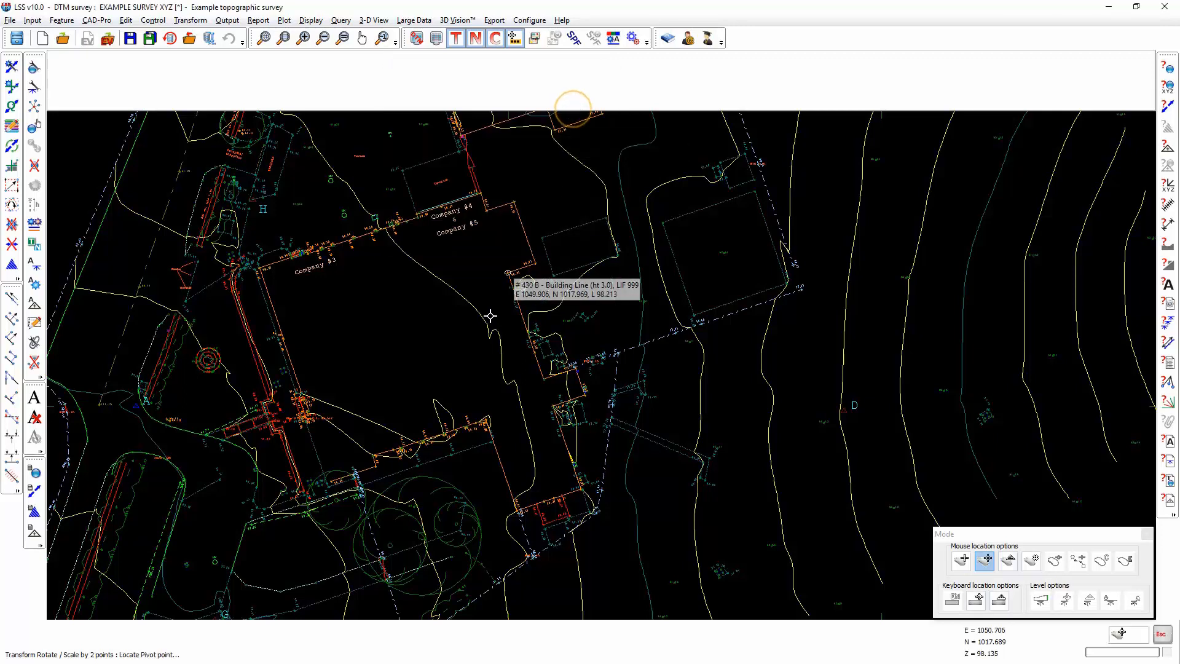
left_click(333, 480)
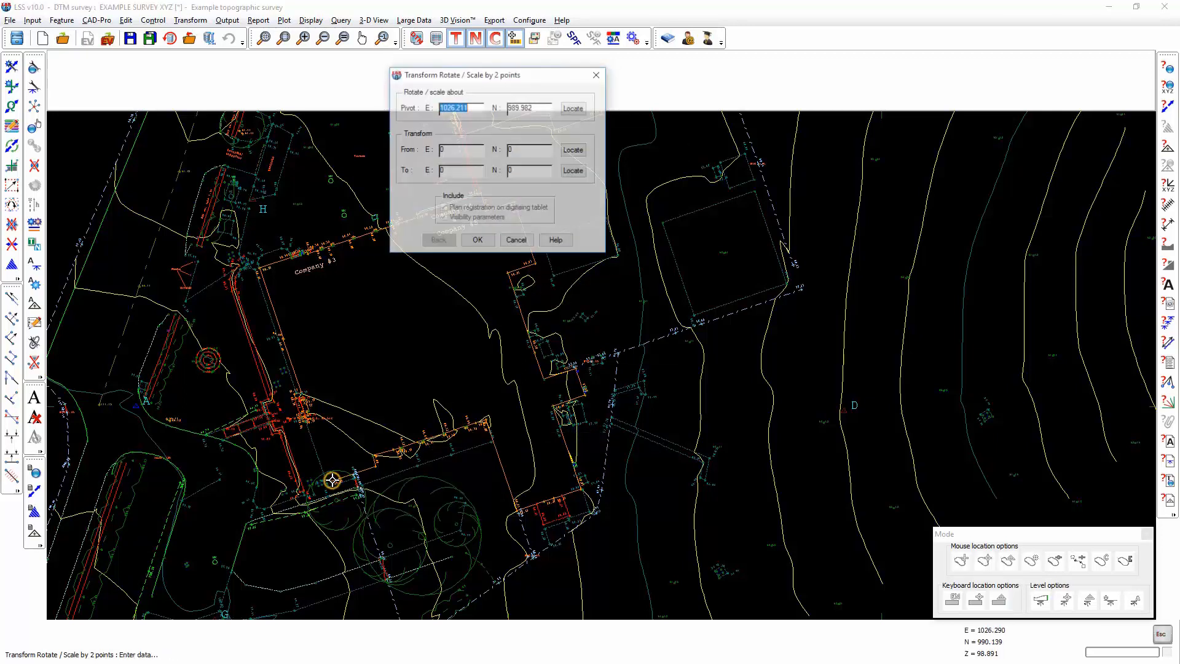
Step: Locate the From point at building-line observation E 1049.906, N 1017.969 and the To point at building-line observation E 1054.717, N 1003.67
left_click(573, 149)
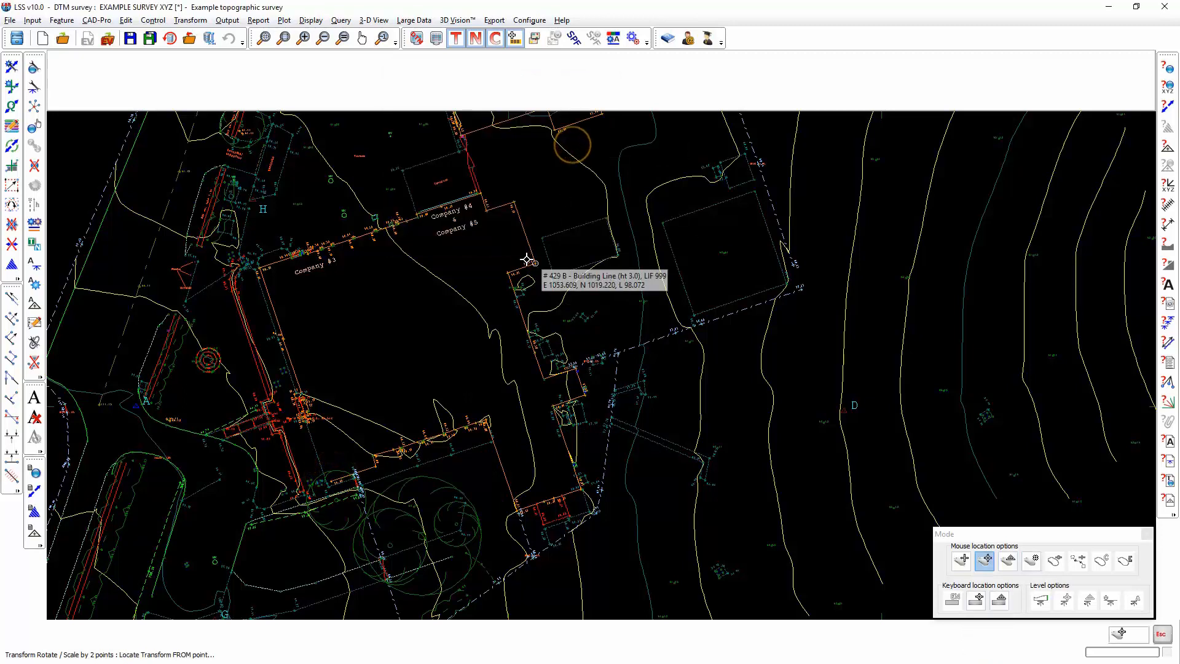
left_click(507, 271)
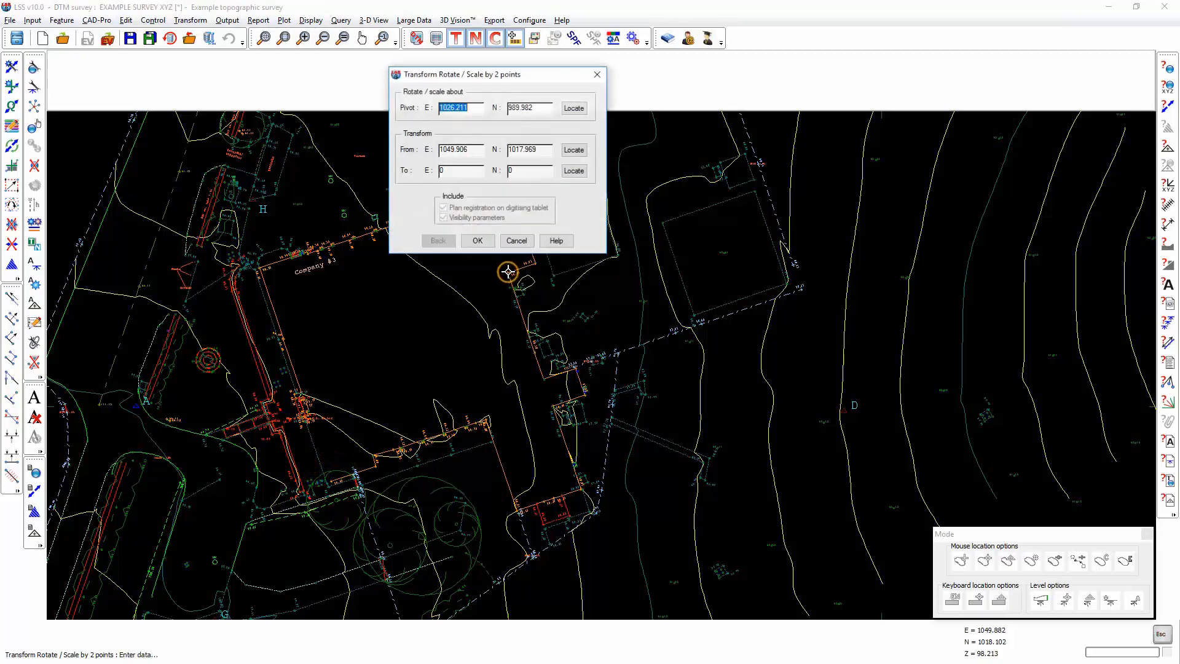
left_click(573, 171)
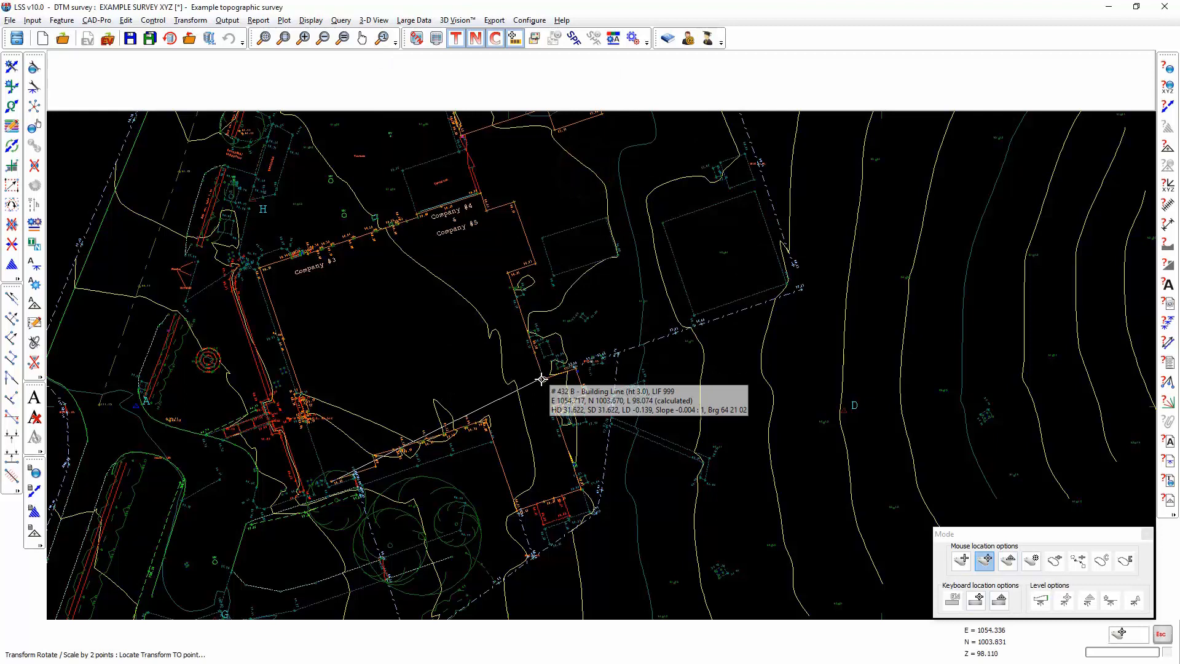
left_click(540, 379)
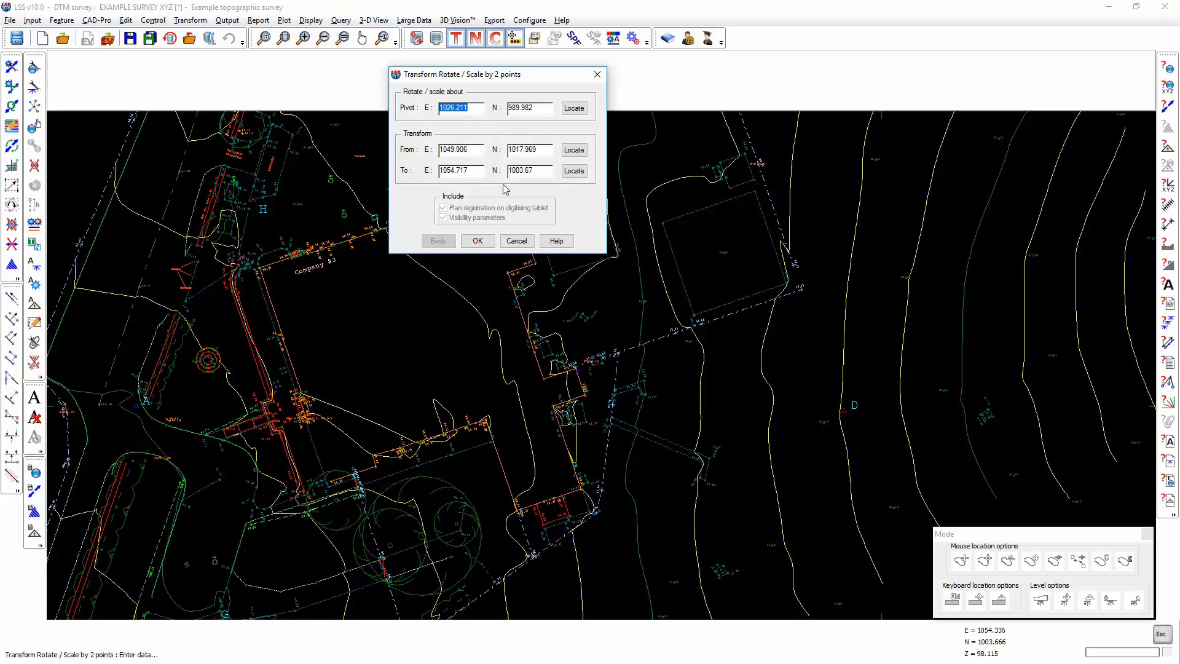
Step: Apply the two-point transformation with Rotate enabled and Scale disabled
left_click(480, 241)
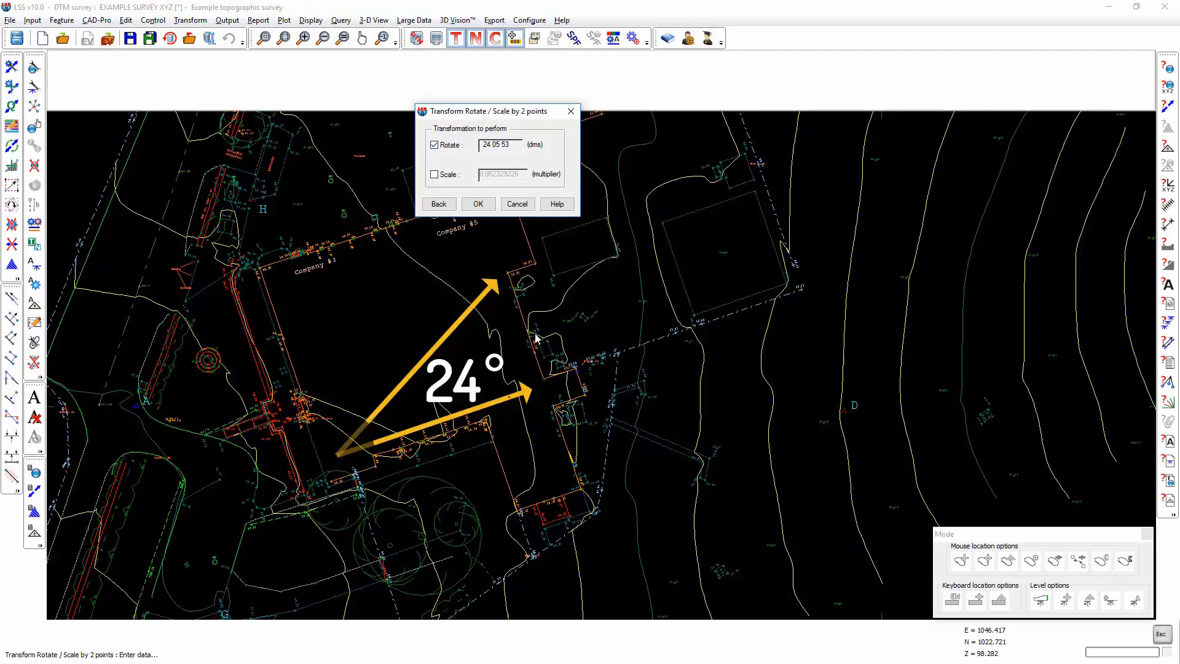
left_click(434, 175)
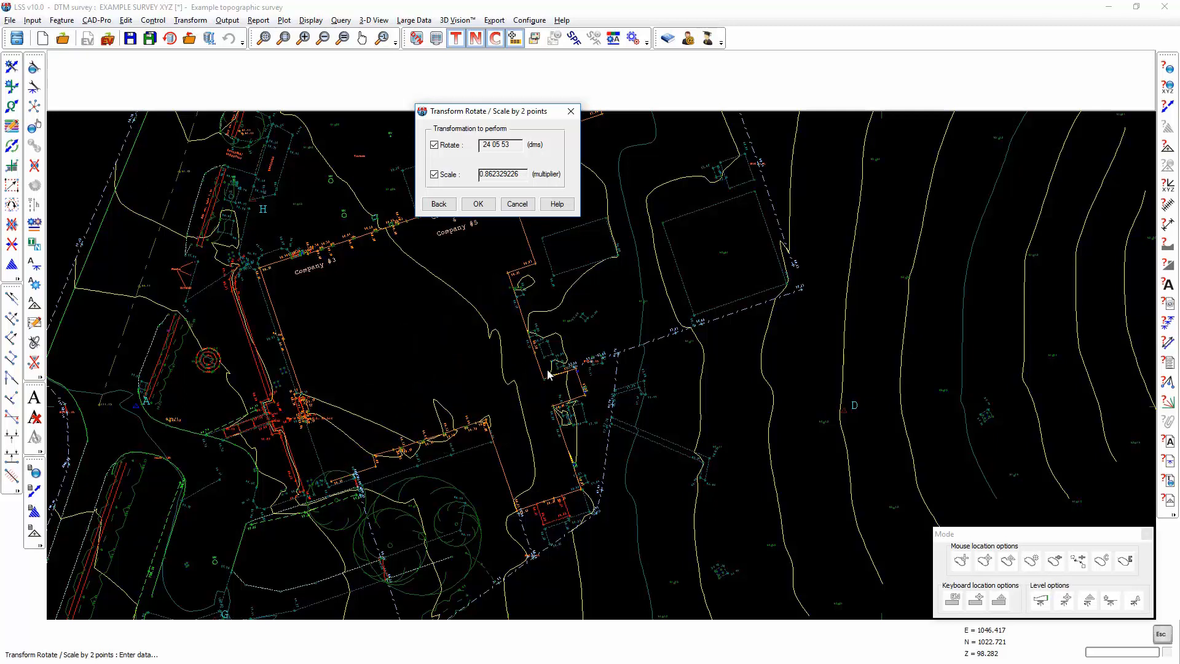
left_click(435, 175)
left_click(477, 204)
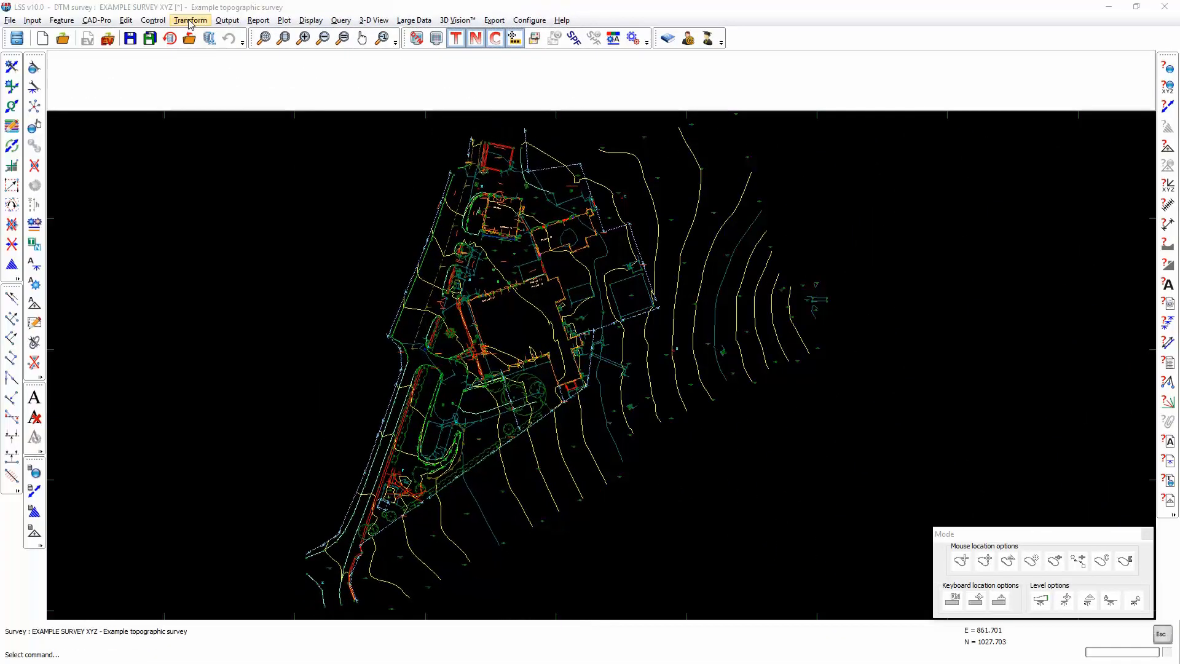
Step: Over-display the OS GRID.LSS survey on the current survey and show it in a single colour
left_click(189, 21)
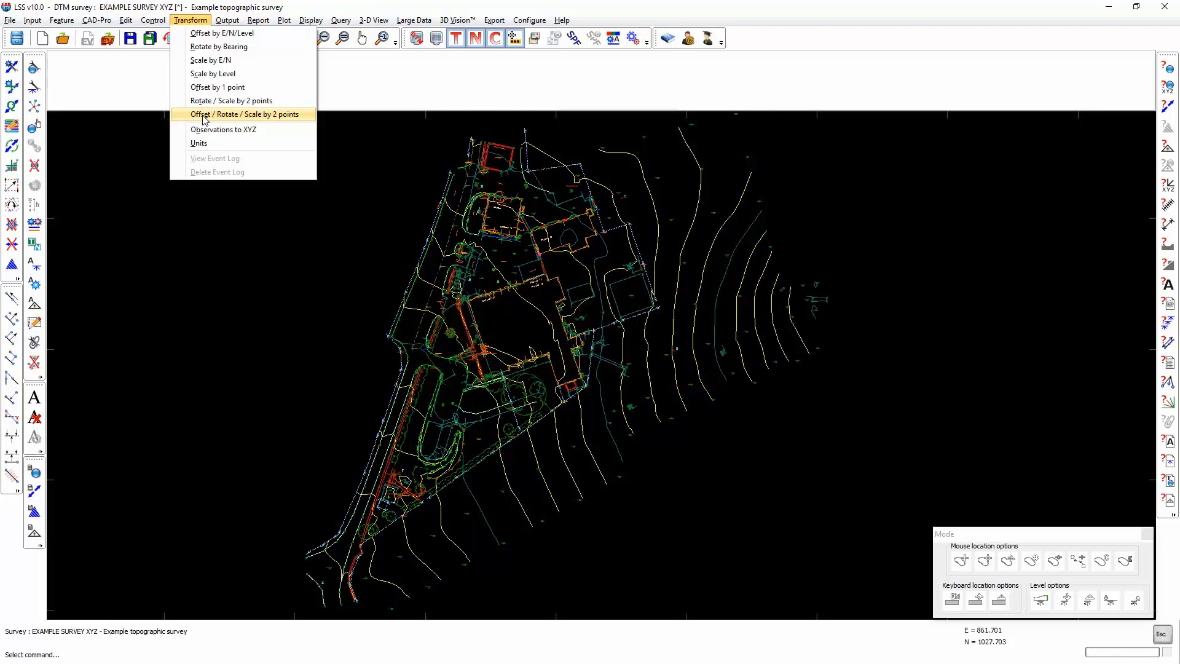
left_click(426, 72)
left_click(535, 39)
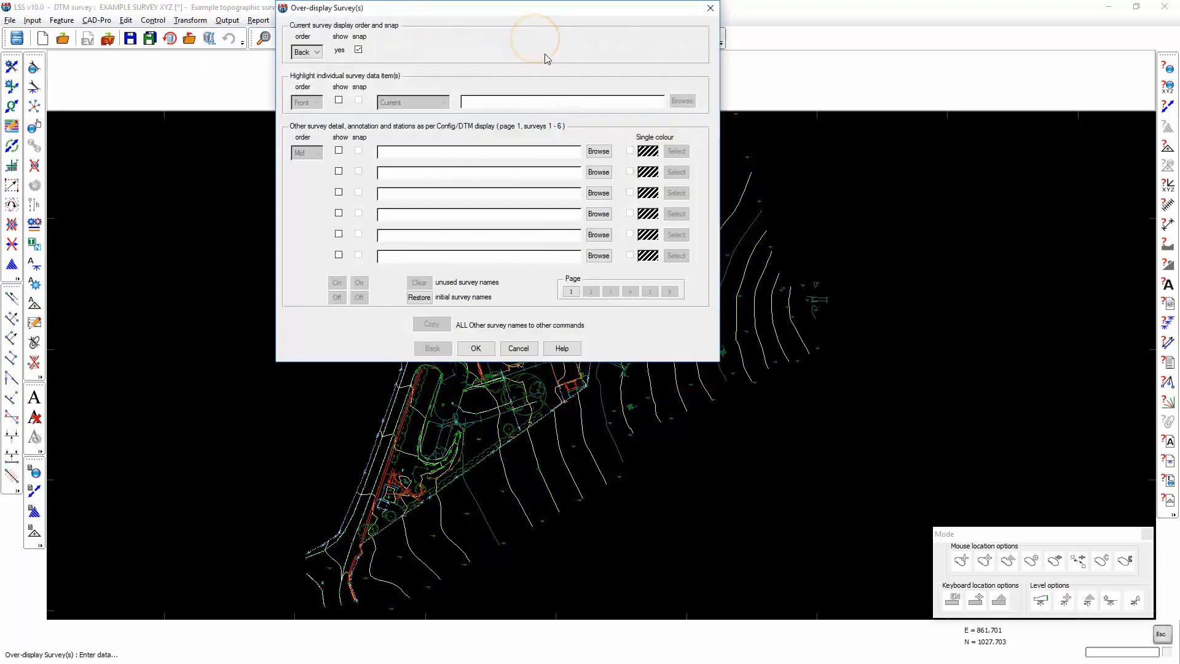
left_click(598, 151)
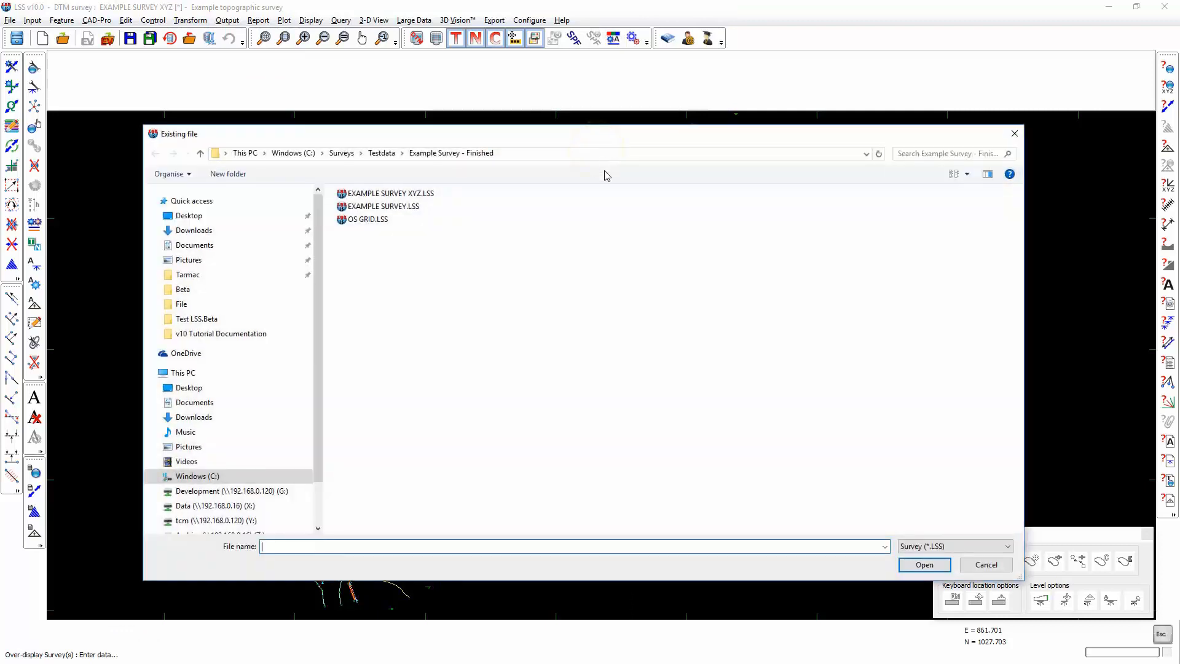
double_click(369, 220)
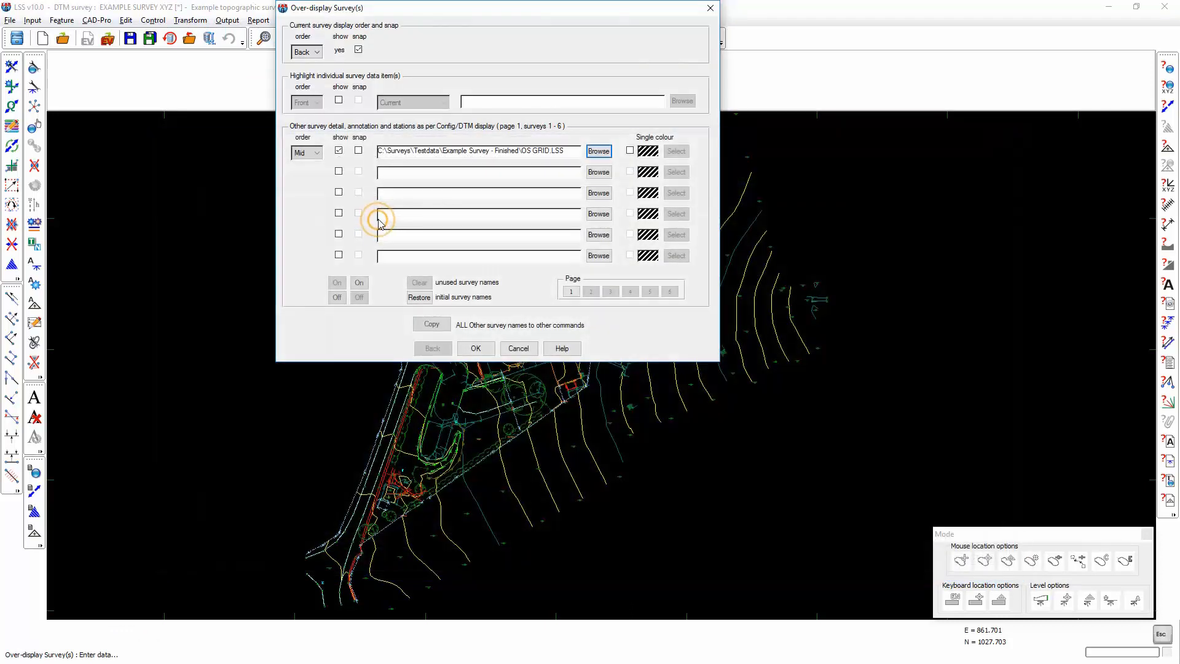
left_click(630, 151)
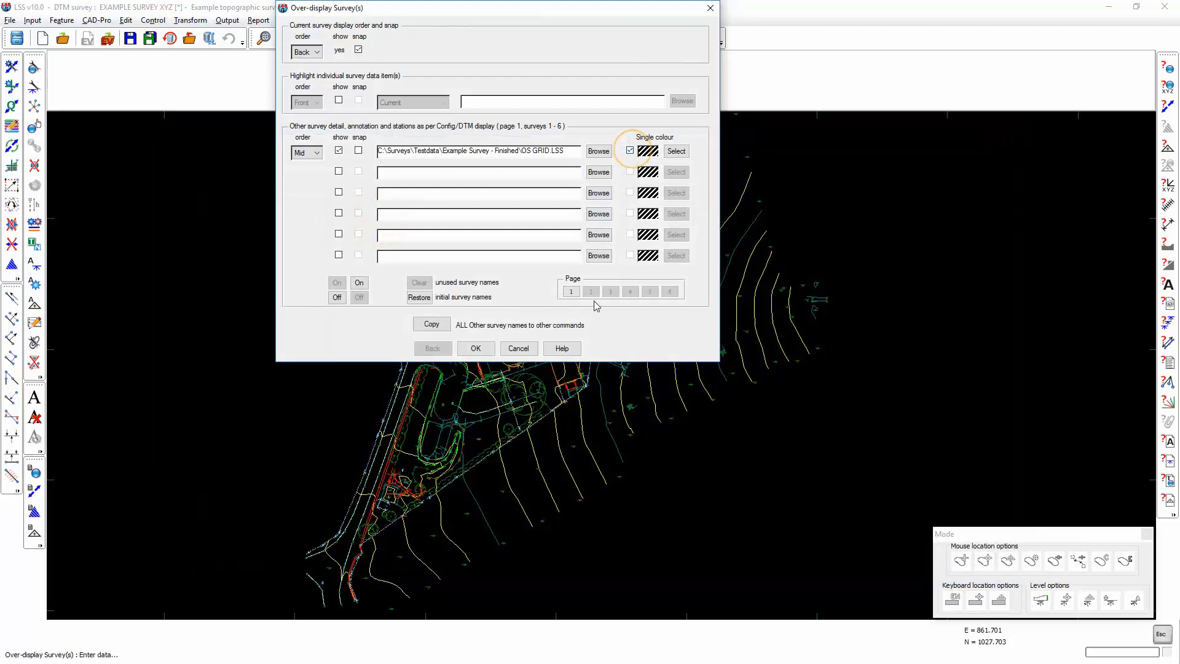
left_click(476, 348)
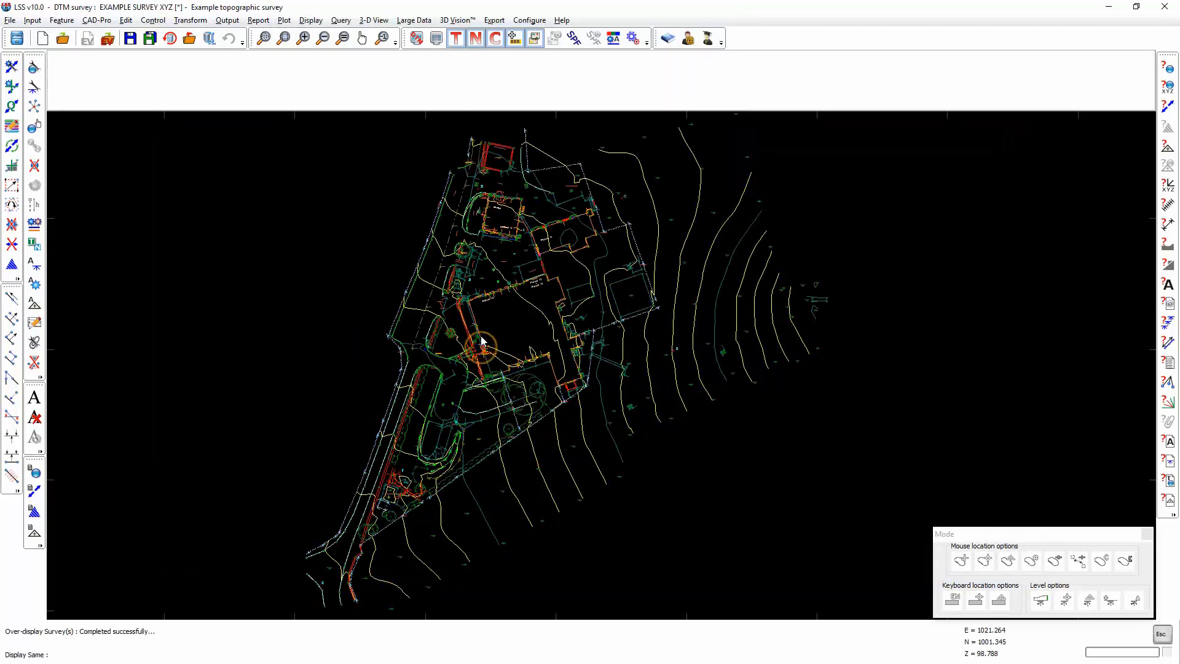
Step: Examine the positions of the over-displayed OS GRID buildings and the topographic survey relative to each other
left_click(264, 39)
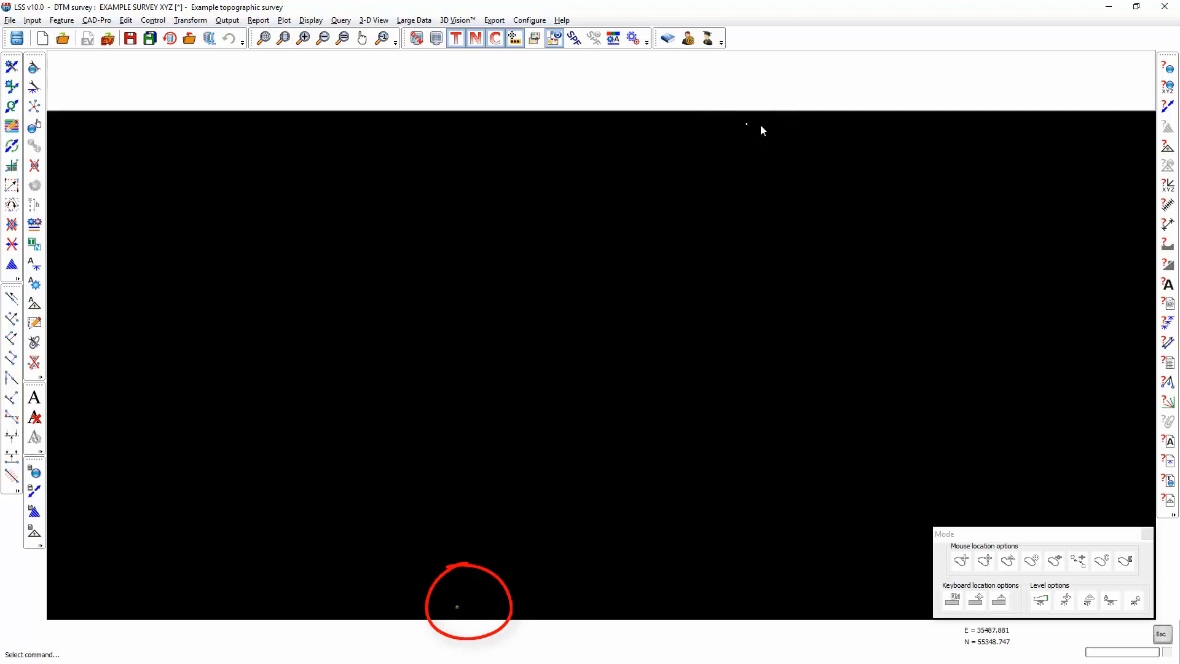
scroll(750, 121, "up", 2)
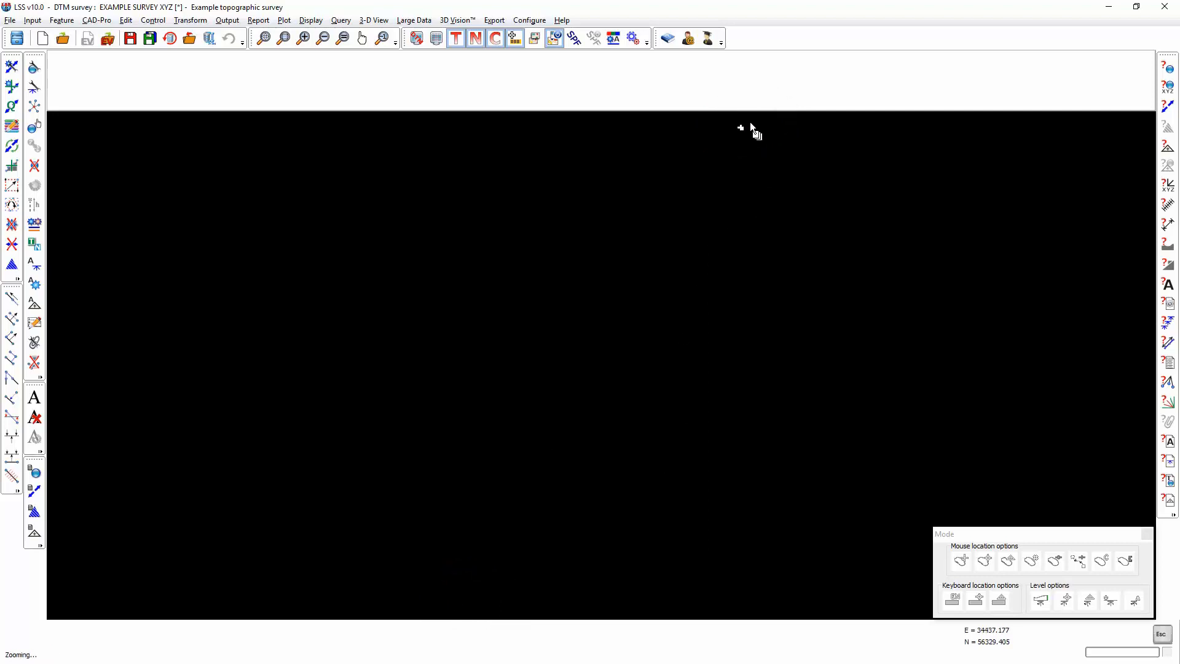
scroll(743, 128, "up", 3)
scroll(667, 158, "up", 4)
scroll(632, 175, "up", 3)
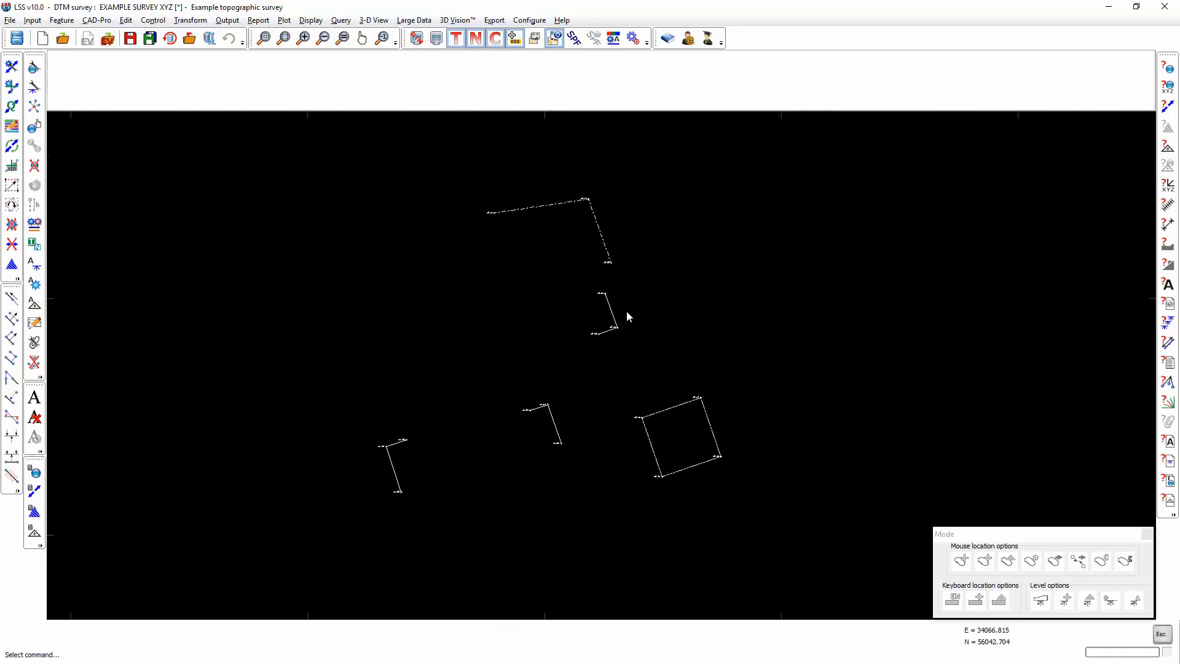
left_click(263, 38)
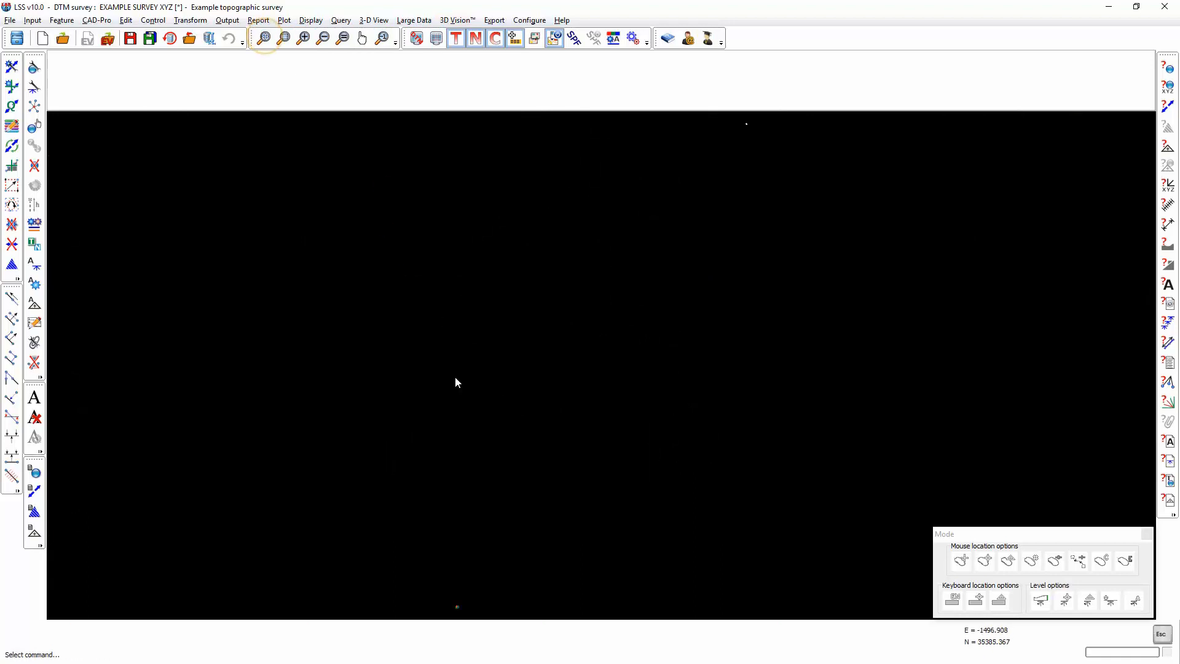
scroll(479, 381, "up", 3)
scroll(515, 364, "up", 4)
scroll(431, 289, "up", 2)
scroll(481, 328, "up", 5)
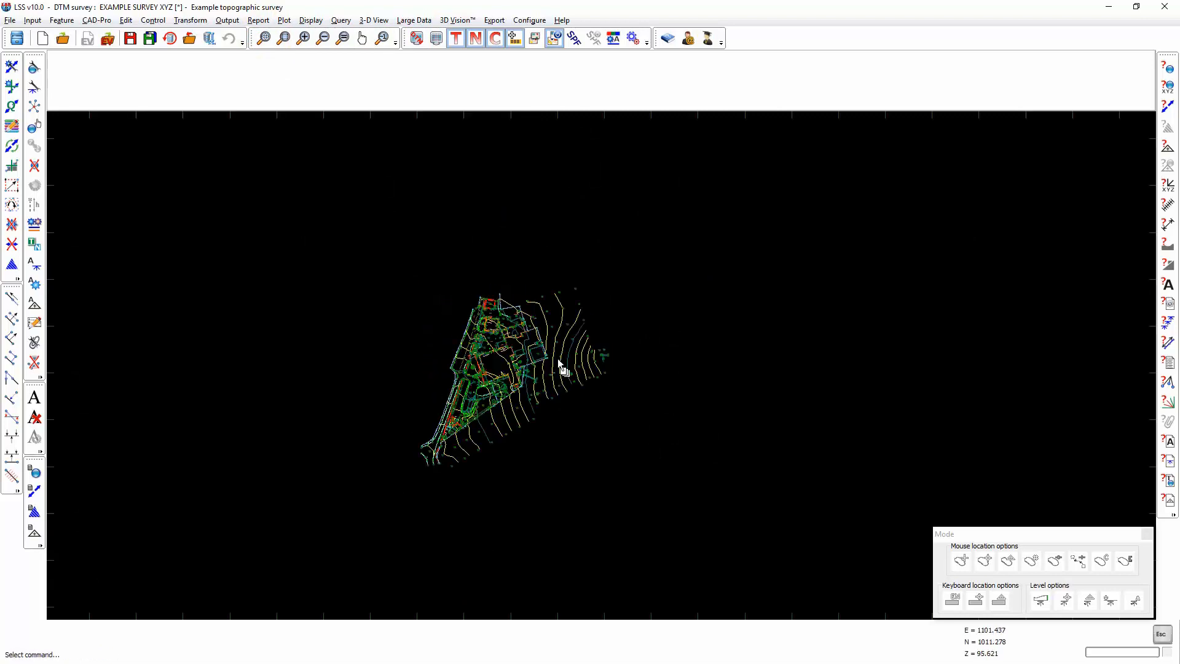
scroll(546, 338, "up", 2)
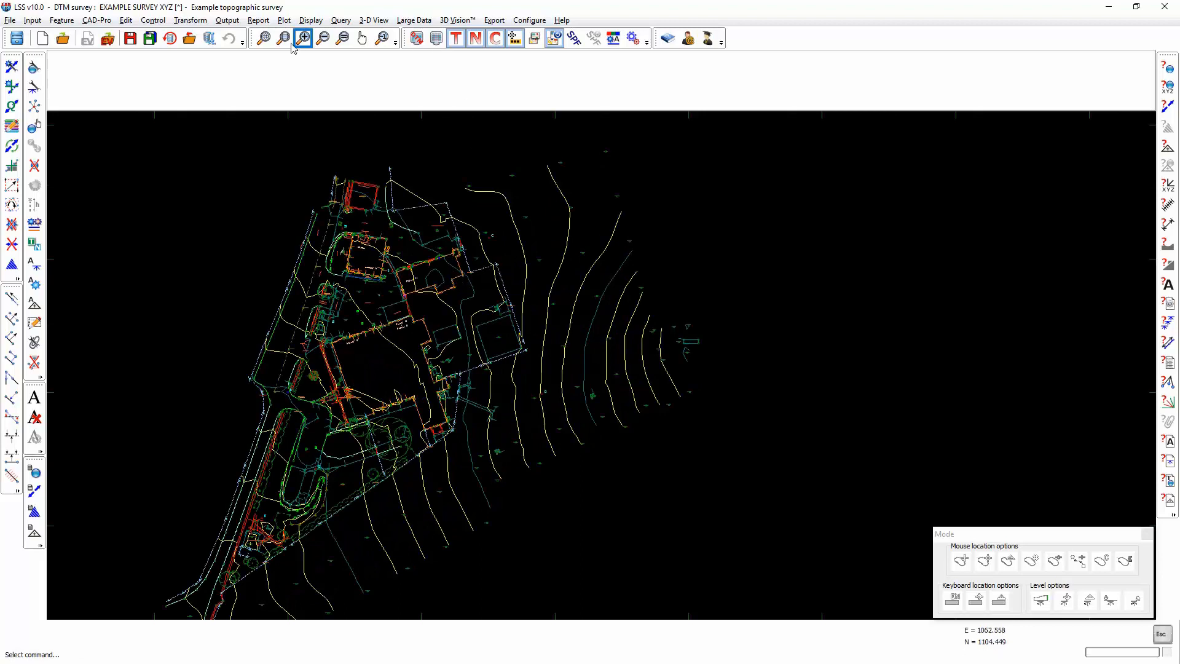
Step: Enable snapping to the over-displayed OS GRID survey
left_click(265, 40)
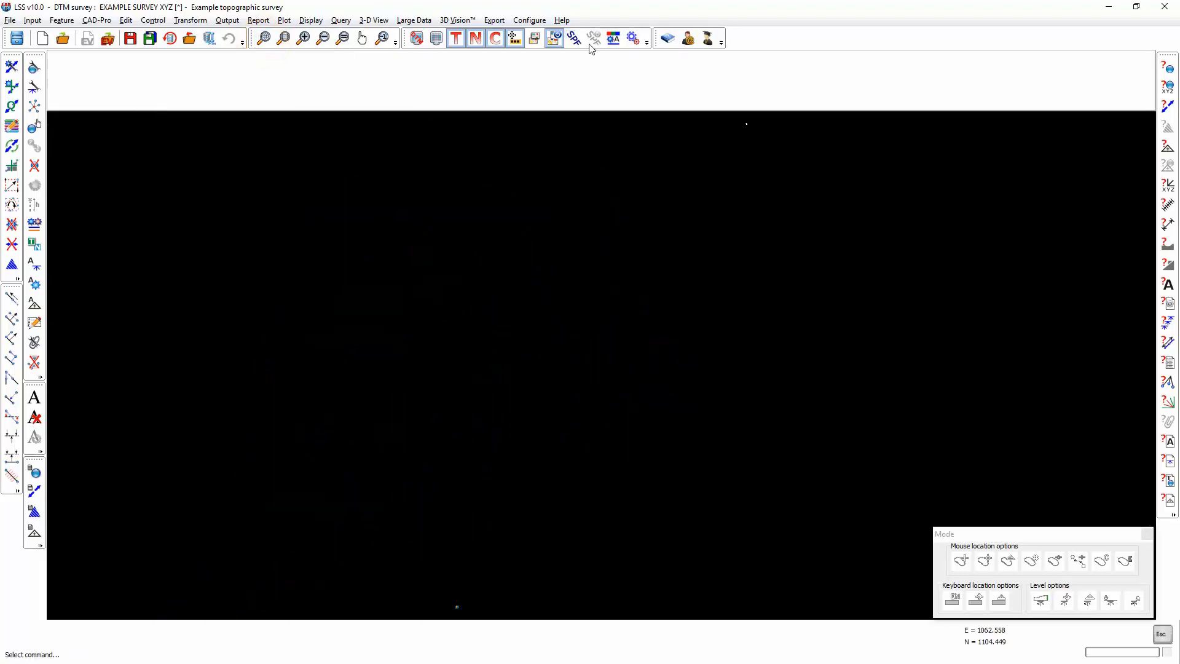
left_click(536, 40)
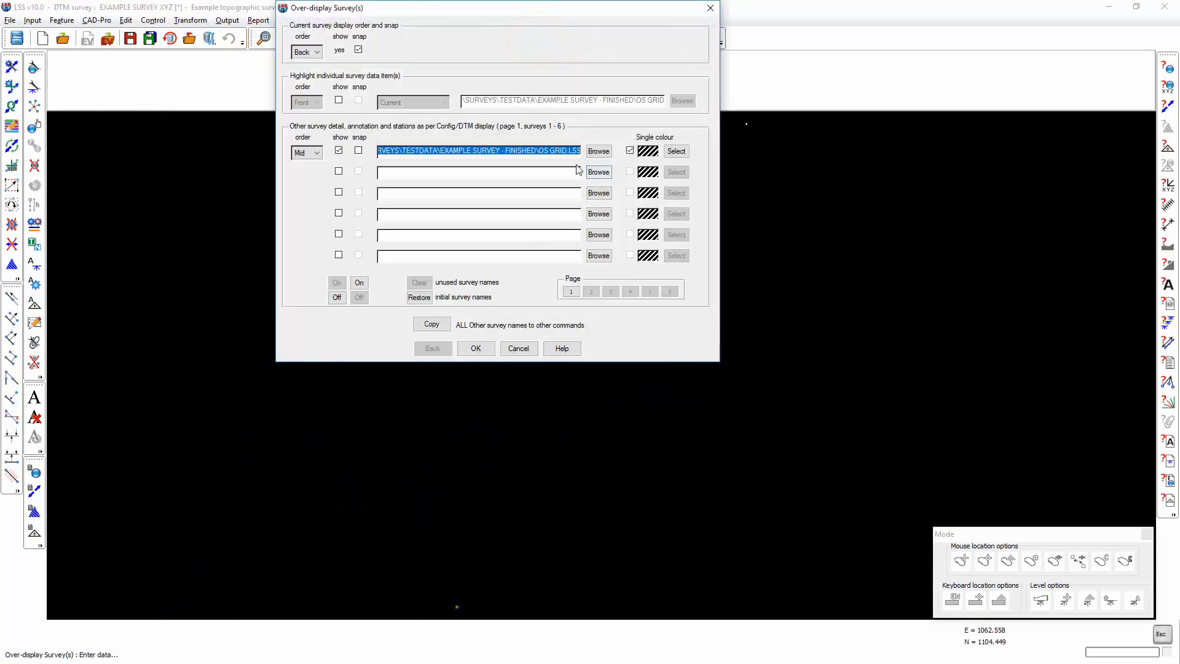
left_click(359, 151)
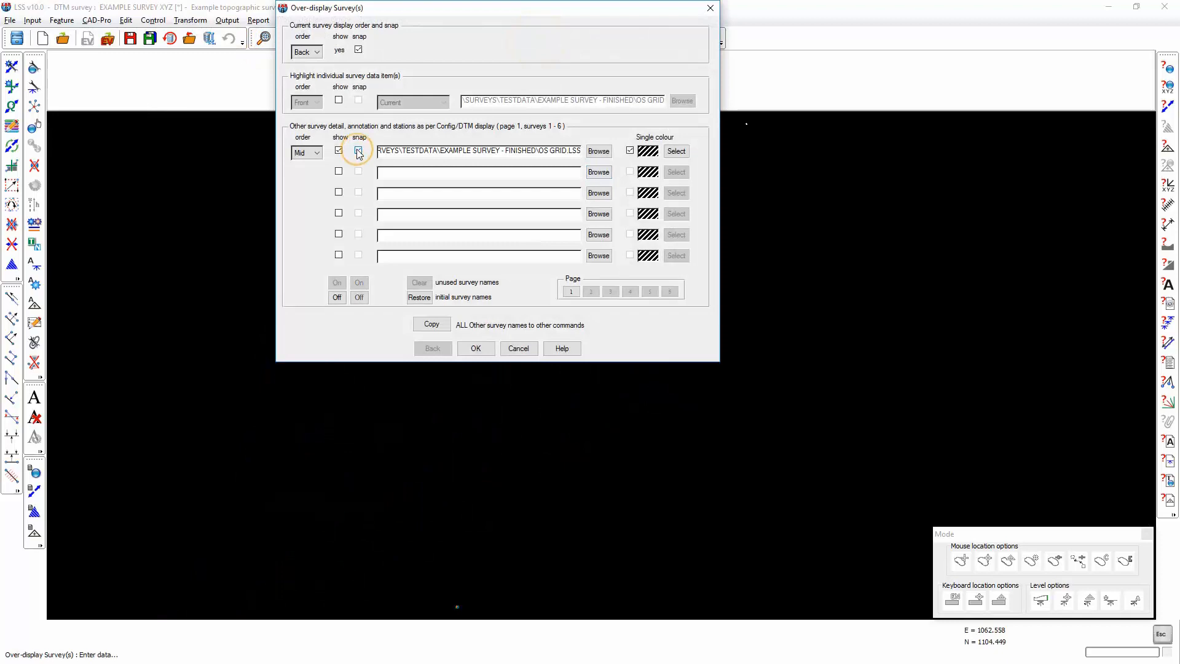
left_click(476, 348)
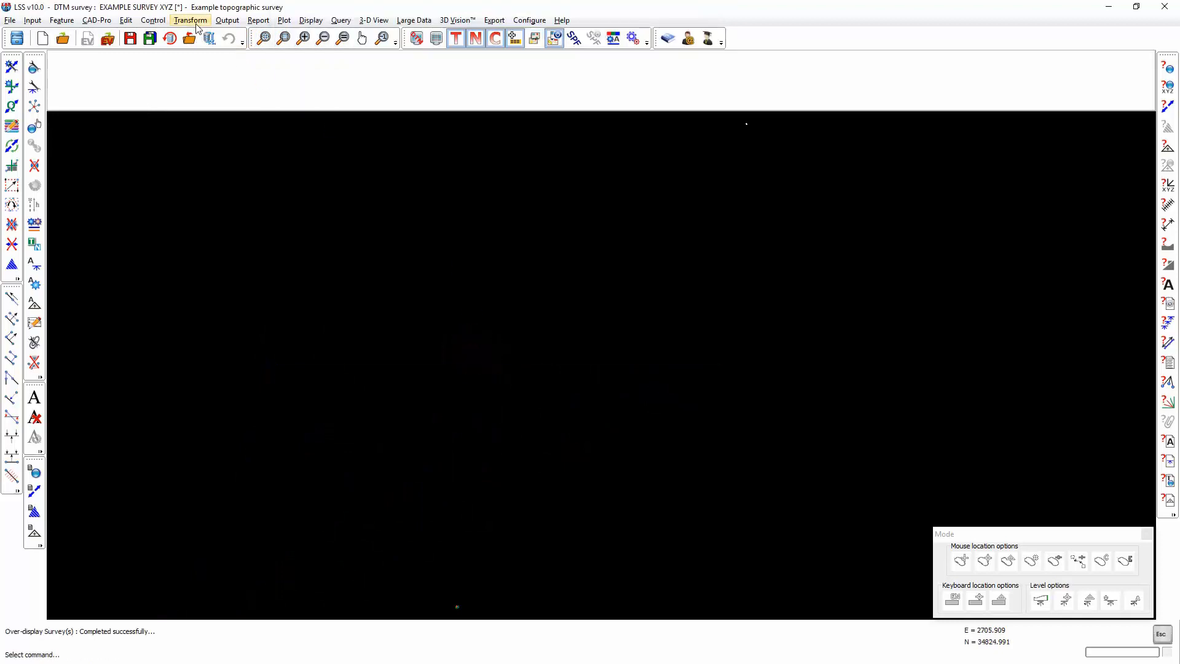
Step: Start Offset / Rotate / Scale by 2 points and locate the From points at E 1050.741, N 1027.494 and E 1059.373, N 1070.898
left_click(195, 21)
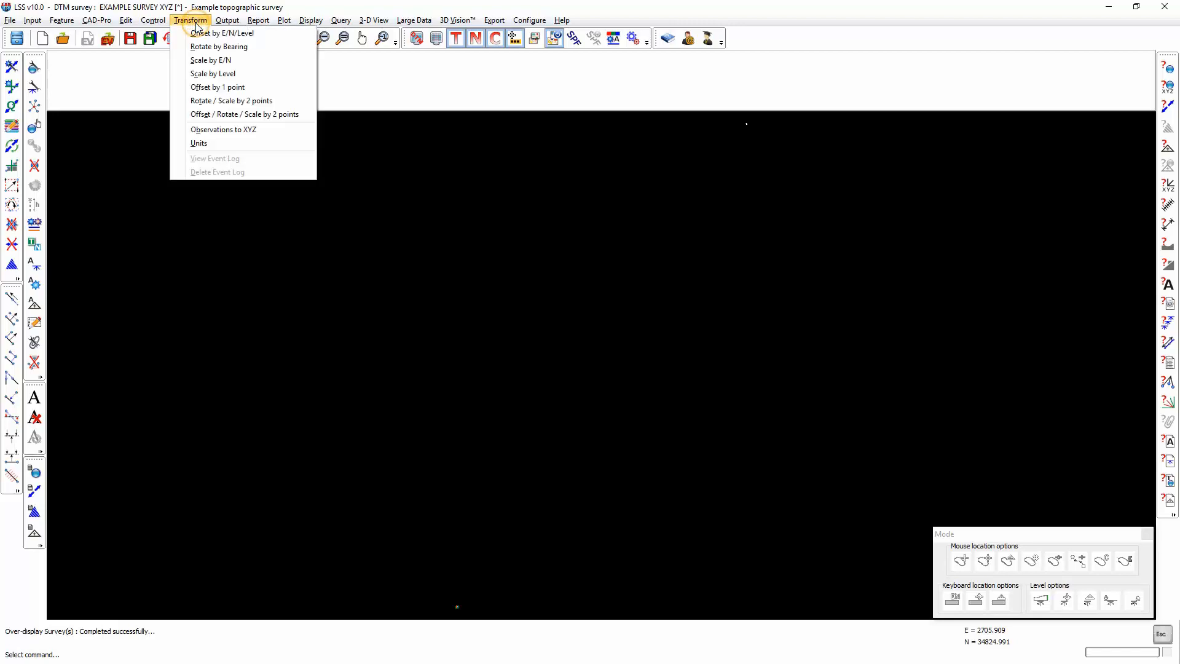
left_click(220, 114)
left_click(519, 195)
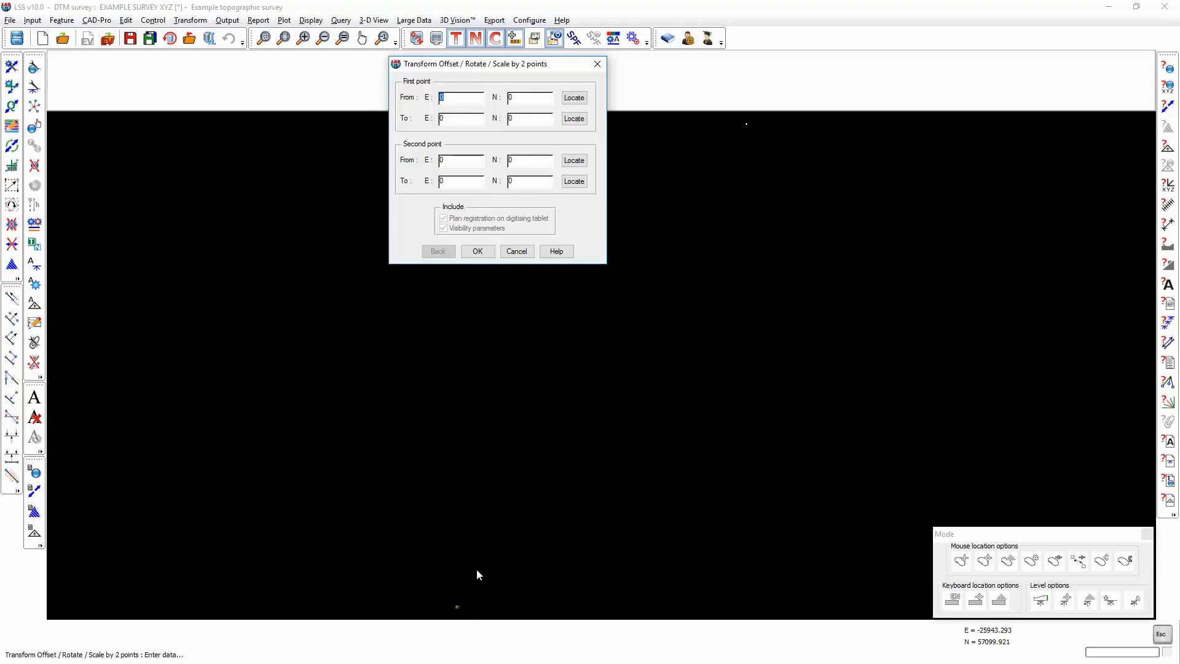
left_click(574, 100)
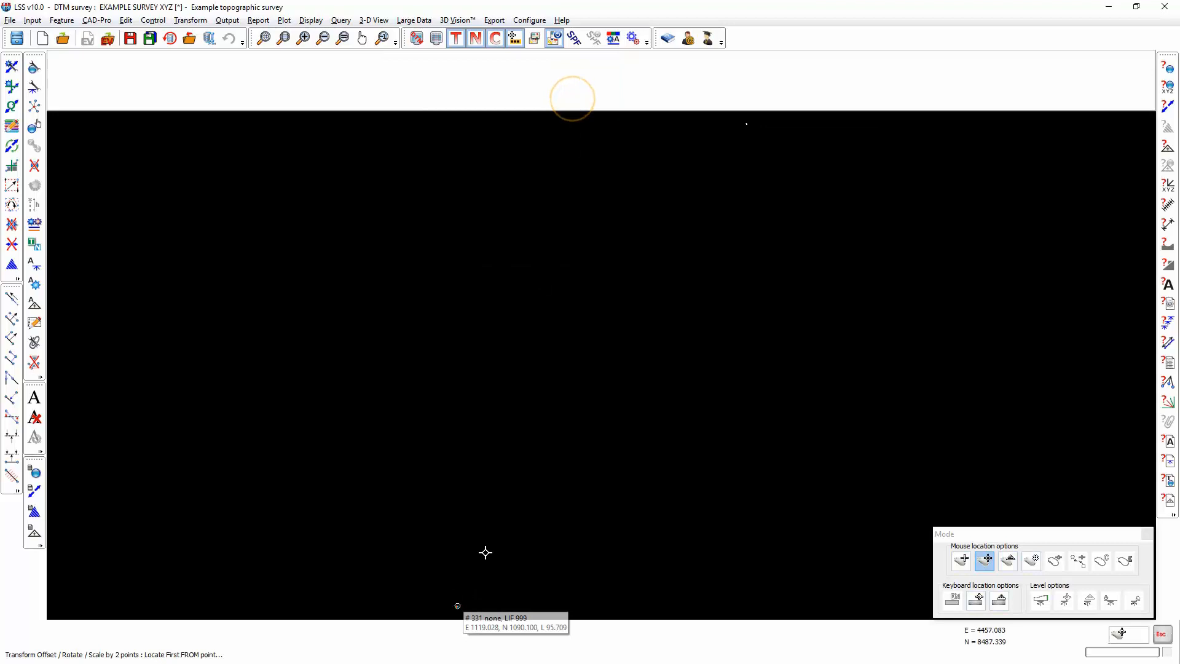
scroll(468, 369, "up", 10)
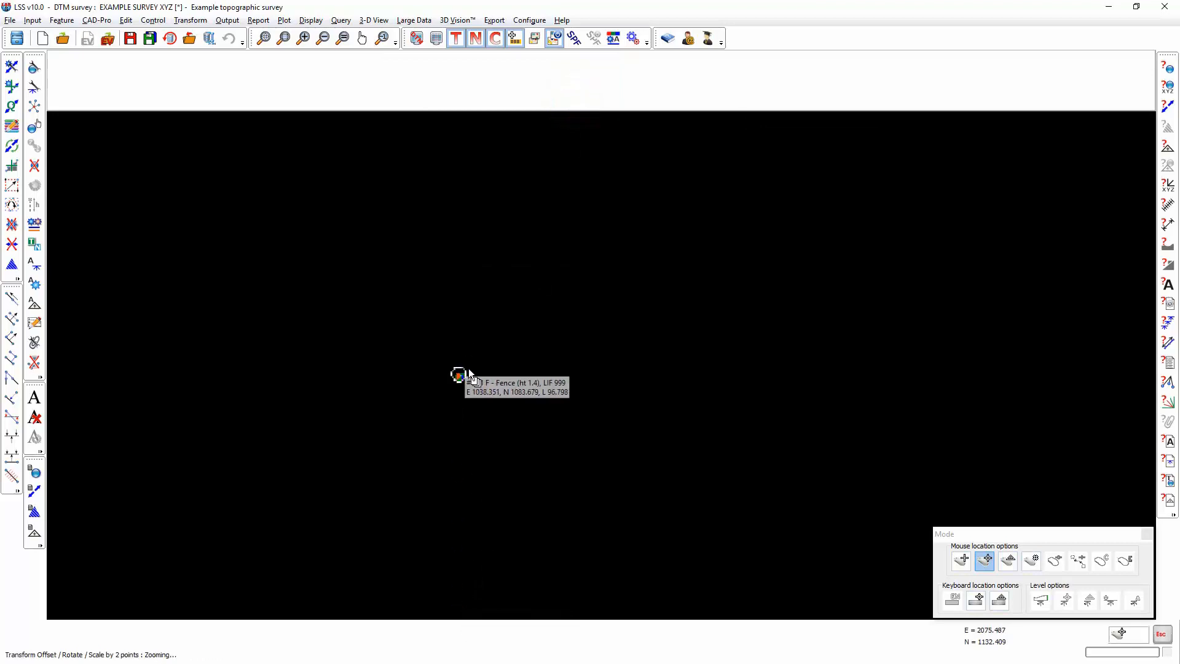
scroll(474, 388, "up", 2)
left_click_drag(481, 434, 470, 231)
scroll(463, 299, "up", 5)
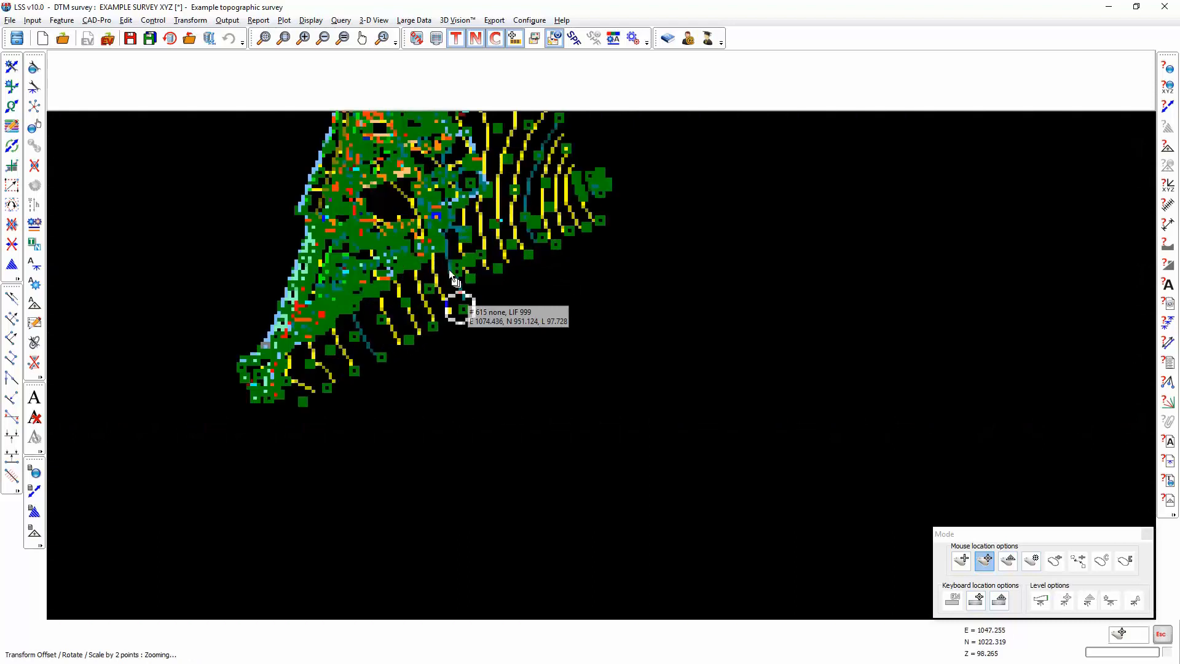
scroll(446, 453, "up", 5)
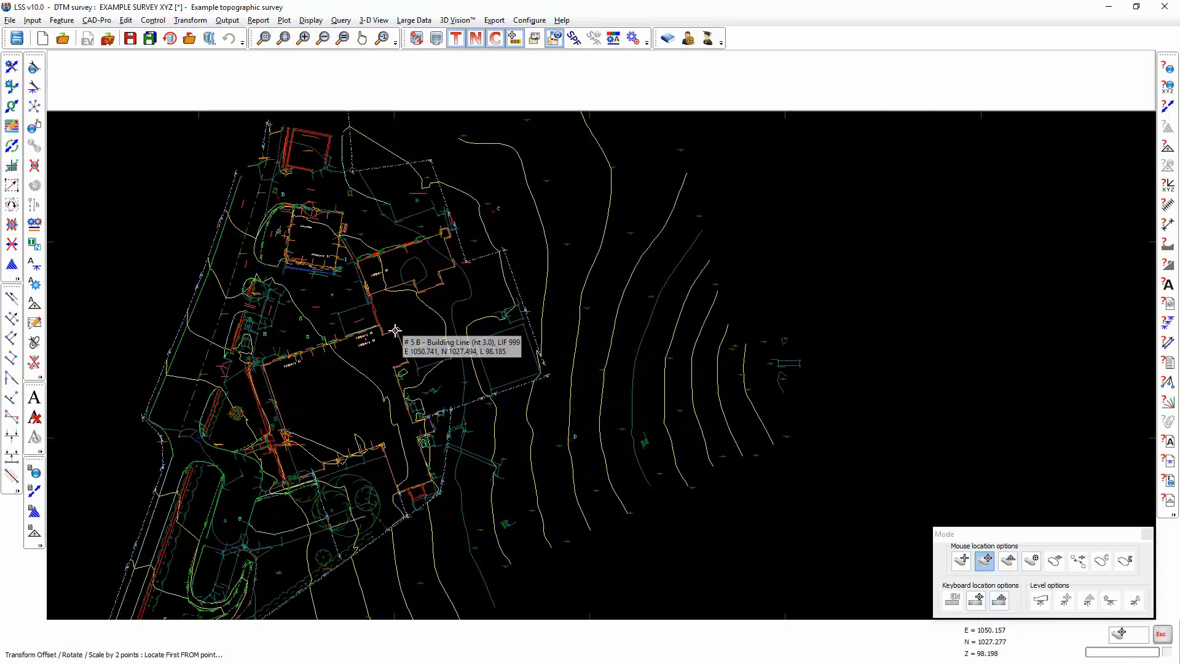
left_click(395, 330)
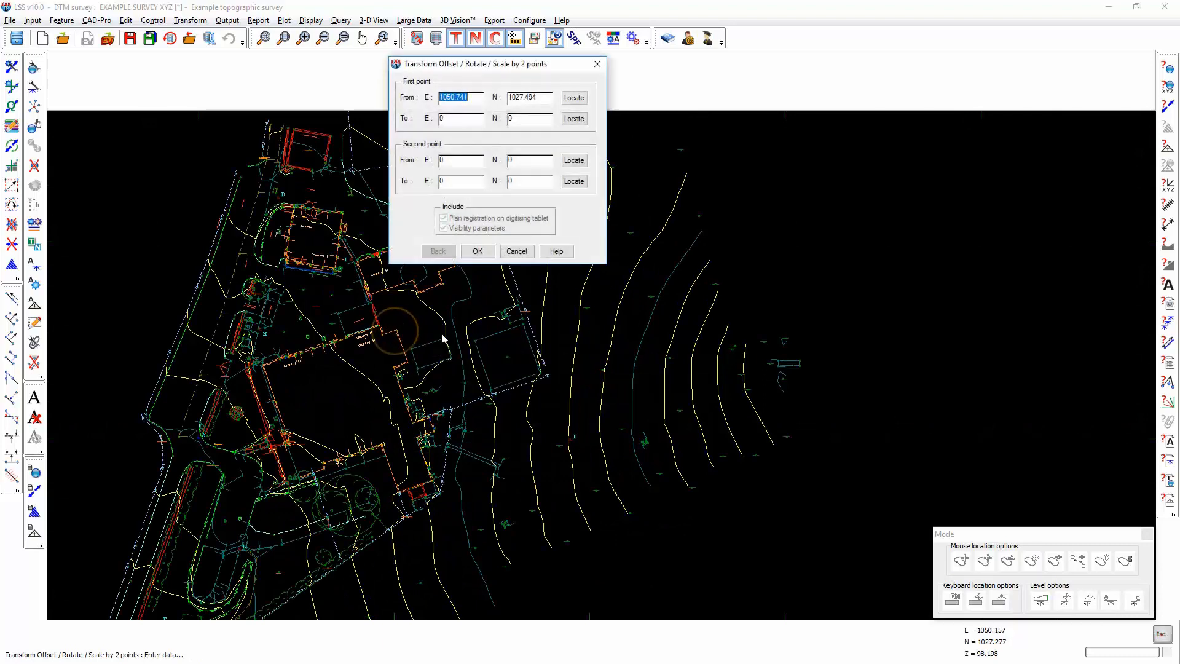
left_click(574, 160)
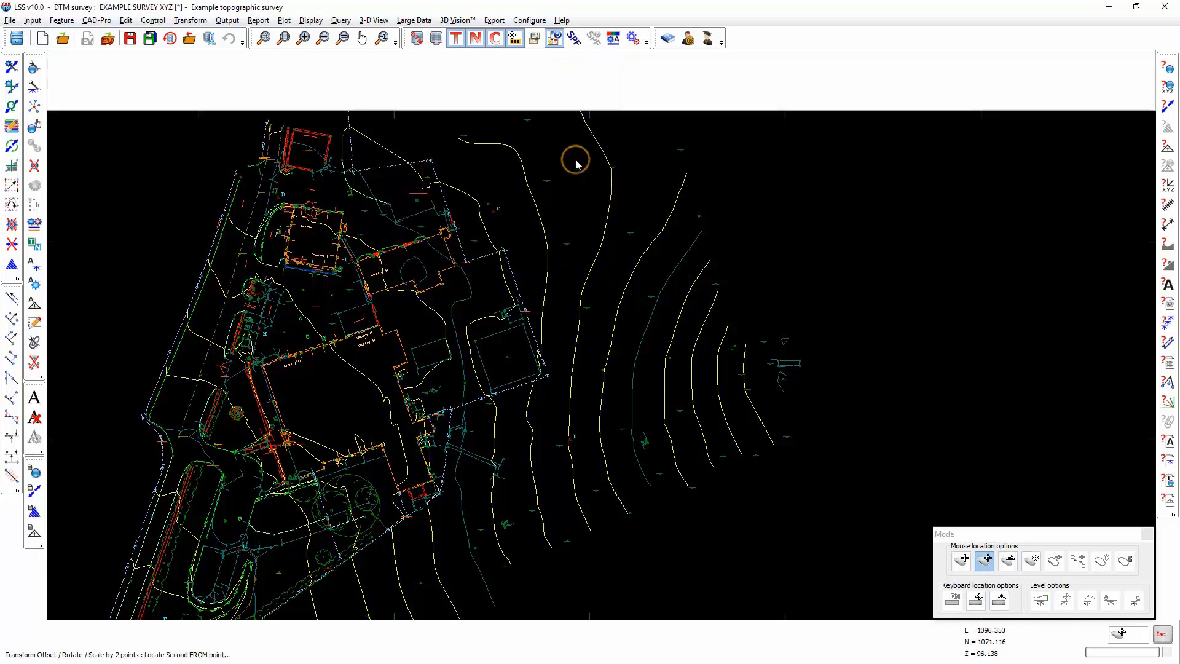
left_click(430, 162)
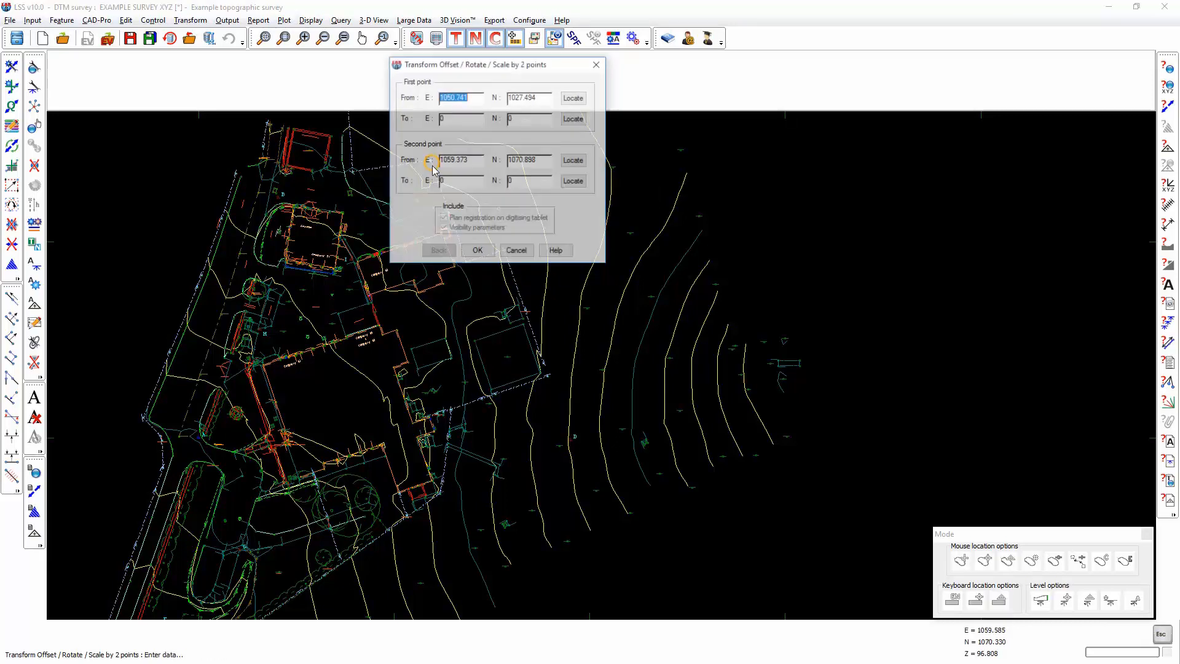
Step: Locate the first To point on the matching OS GRID building corner at E 34050.741, N 56027.494
left_click(573, 119)
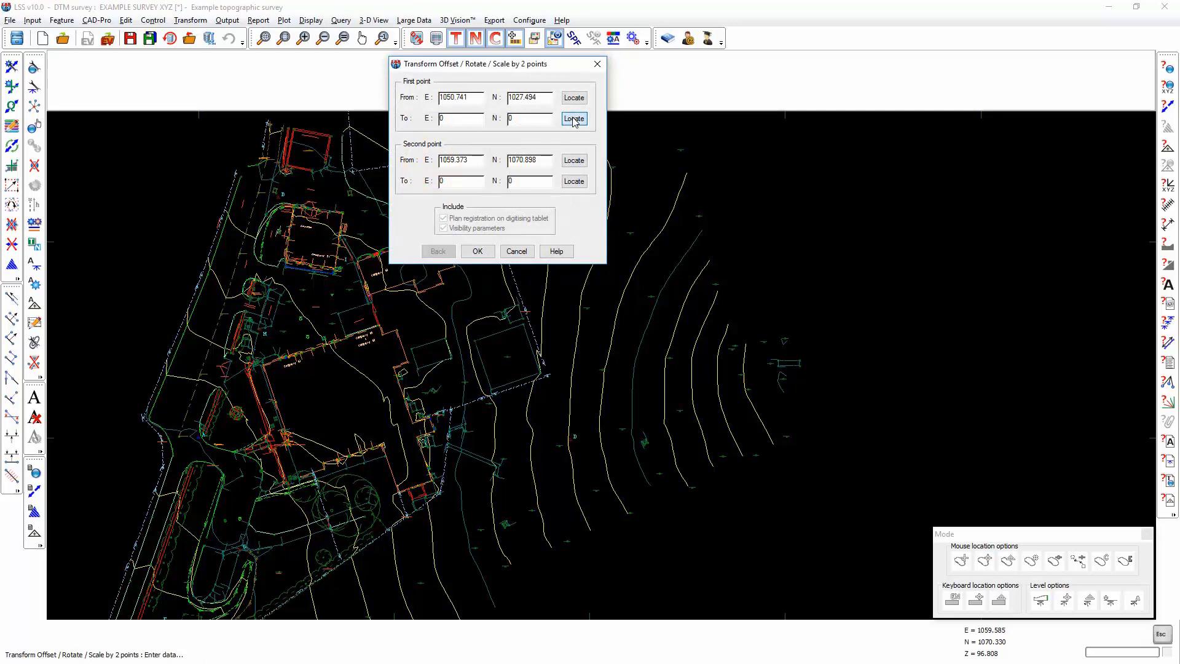
left_click(264, 37)
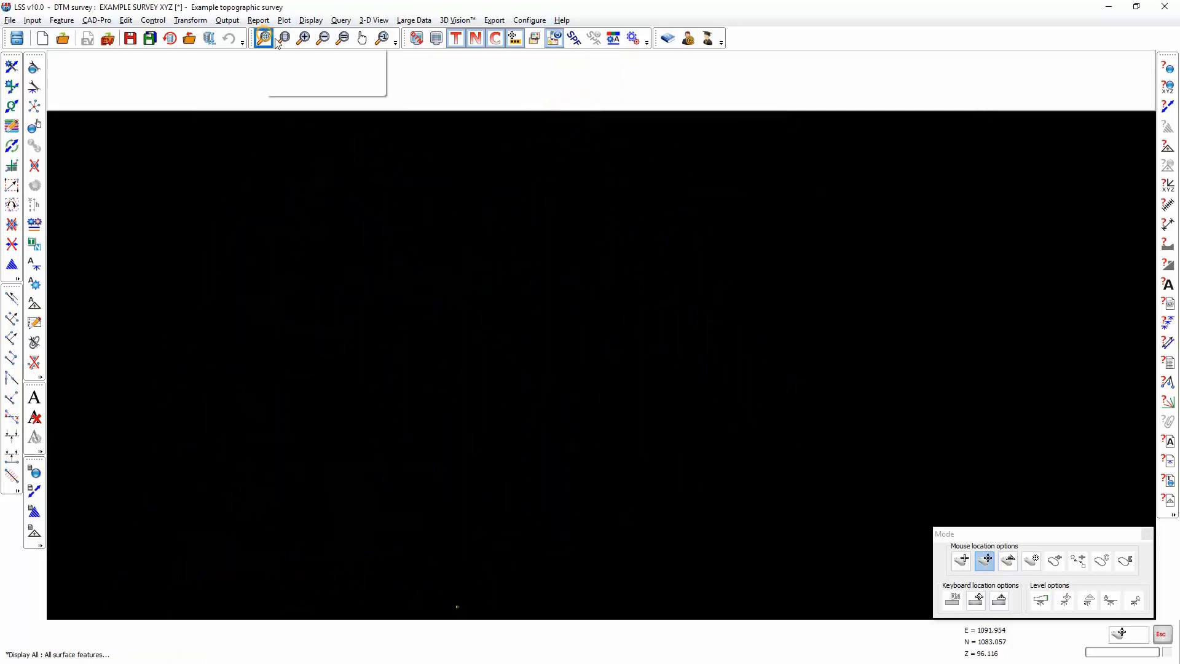
left_click_drag(776, 151, 378, 330)
scroll(348, 299, "up", 5)
scroll(369, 344, "up", 4)
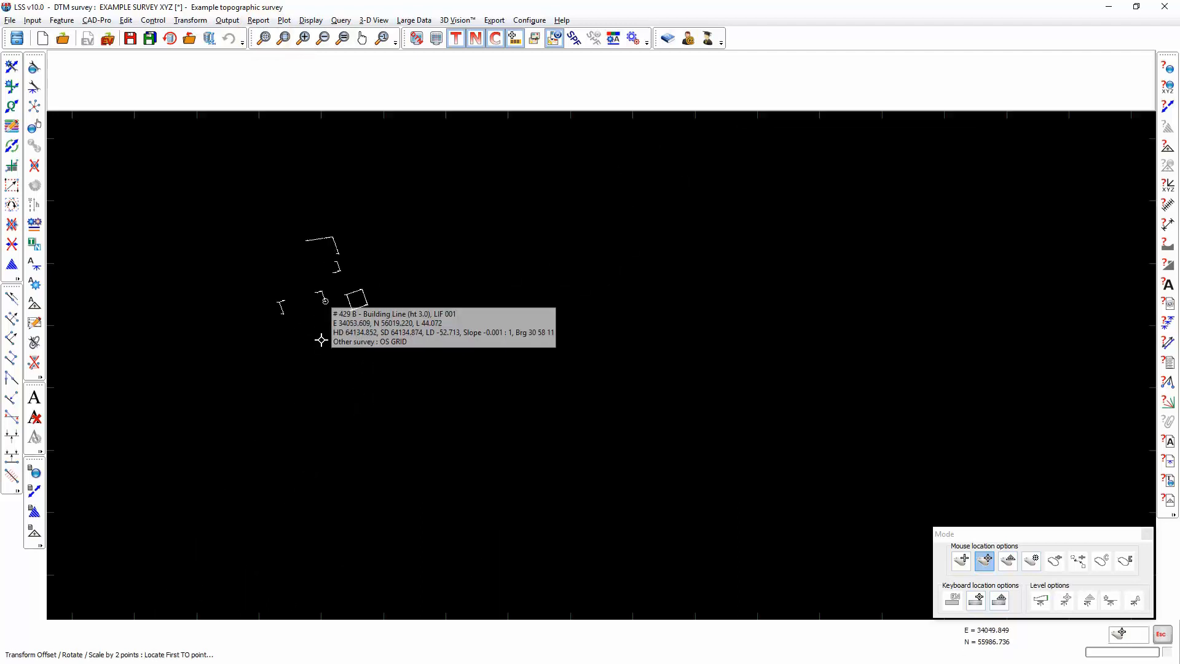
scroll(319, 312, "up", 3)
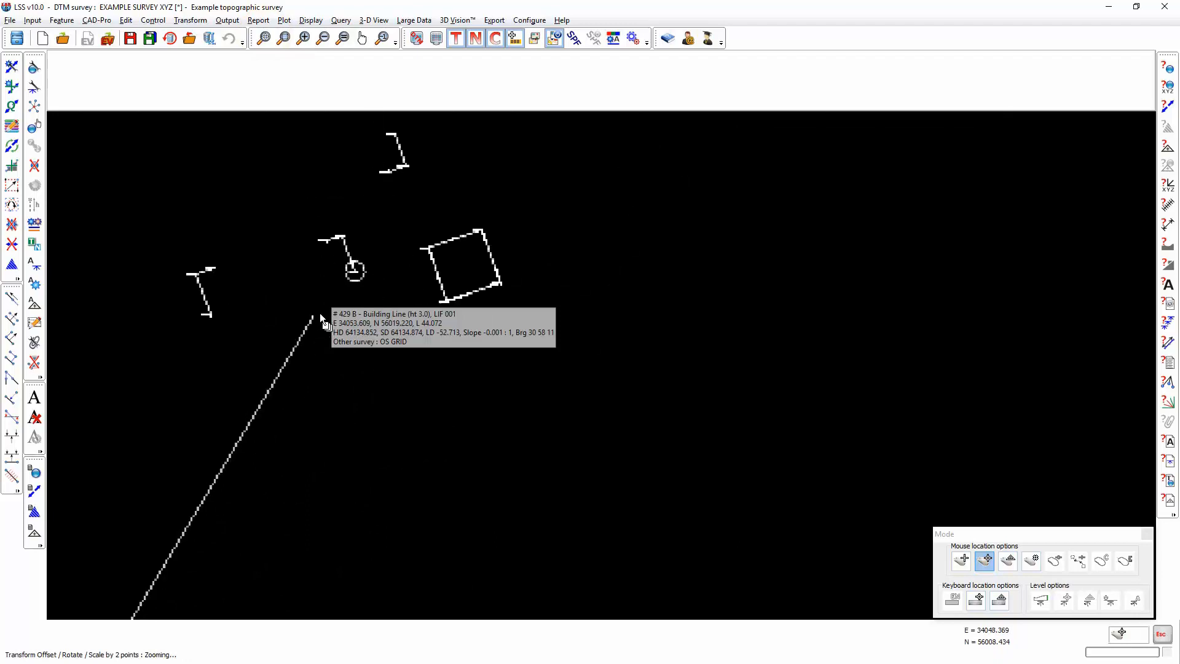
left_click(342, 238)
Step: Locate the second To point on the OS GRID boundary corner at E 34059.373, N 56070.898
left_click(574, 180)
left_click_drag(387, 311, 493, 501)
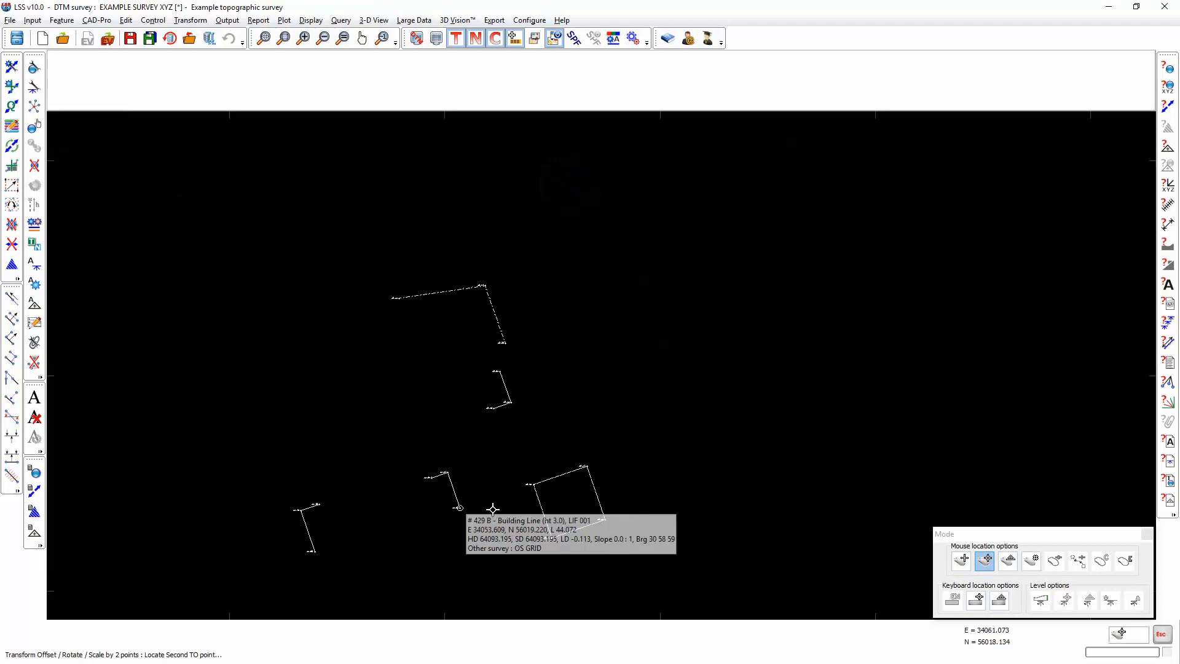
left_click(483, 285)
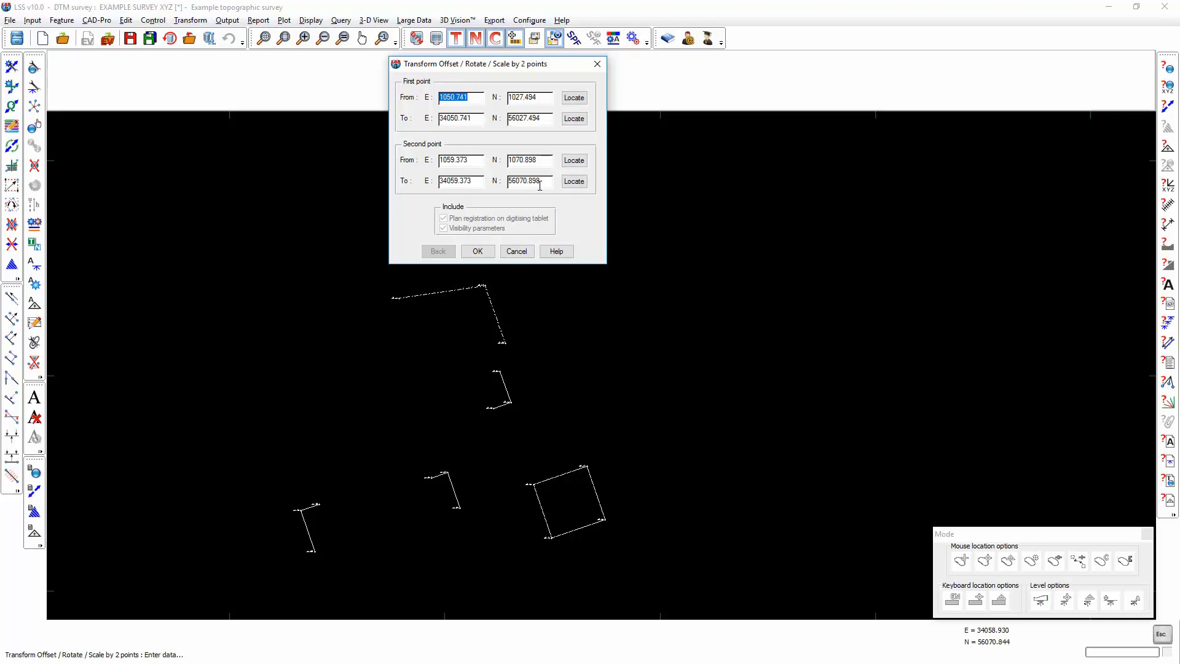
Step: Apply the two-point transformation with Offset and Rotate enabled, and check the survey's fit against the OS GRID buildings
left_click(479, 252)
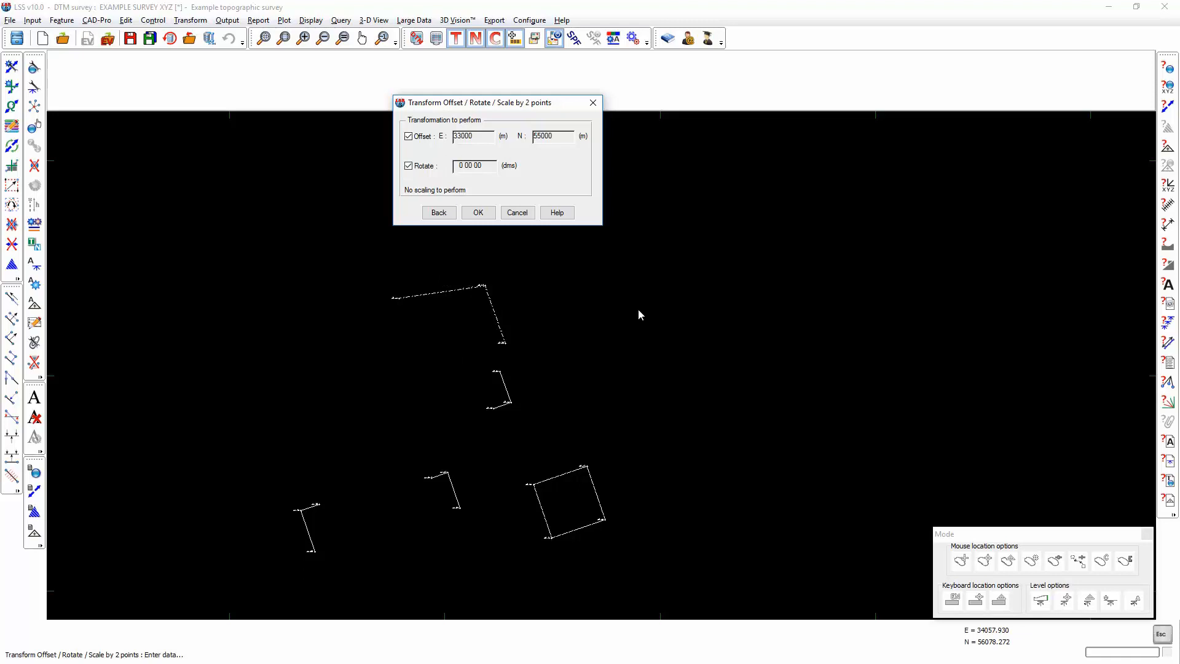
left_click(478, 213)
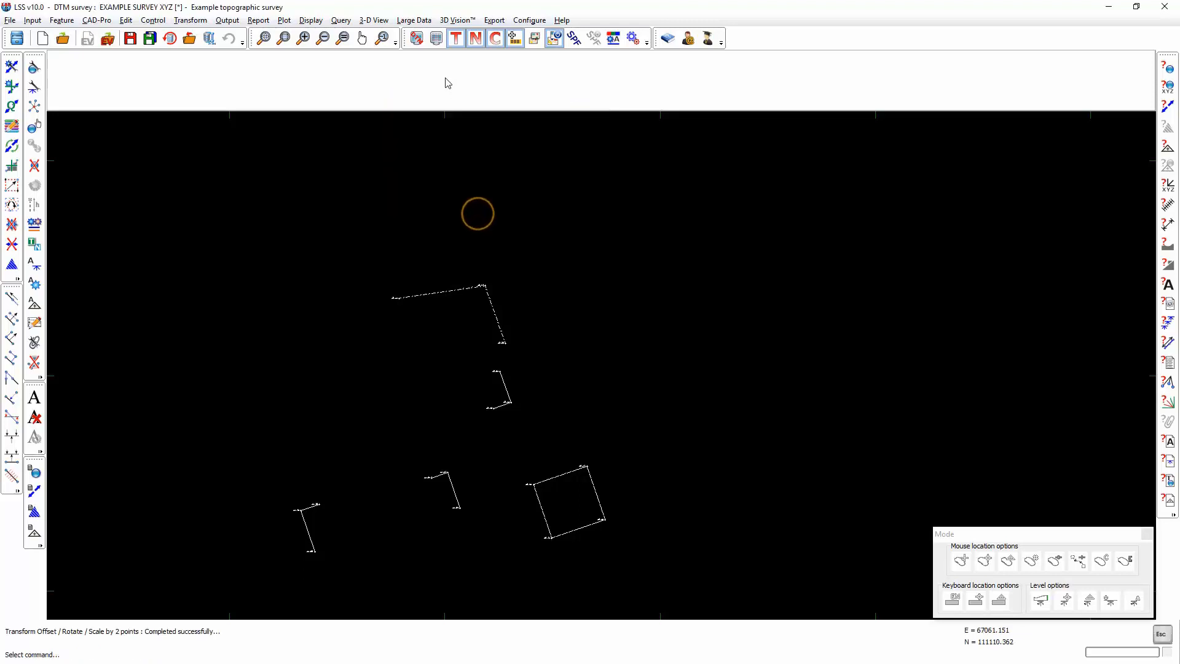
left_click(264, 42)
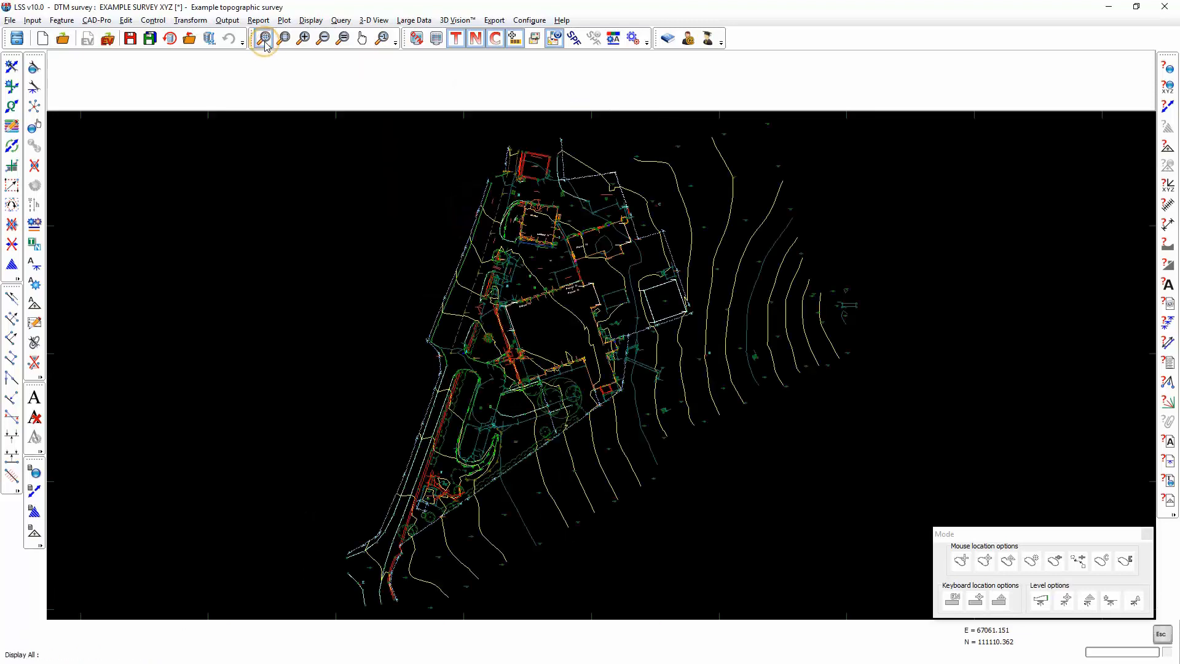
scroll(688, 246, "up", 2)
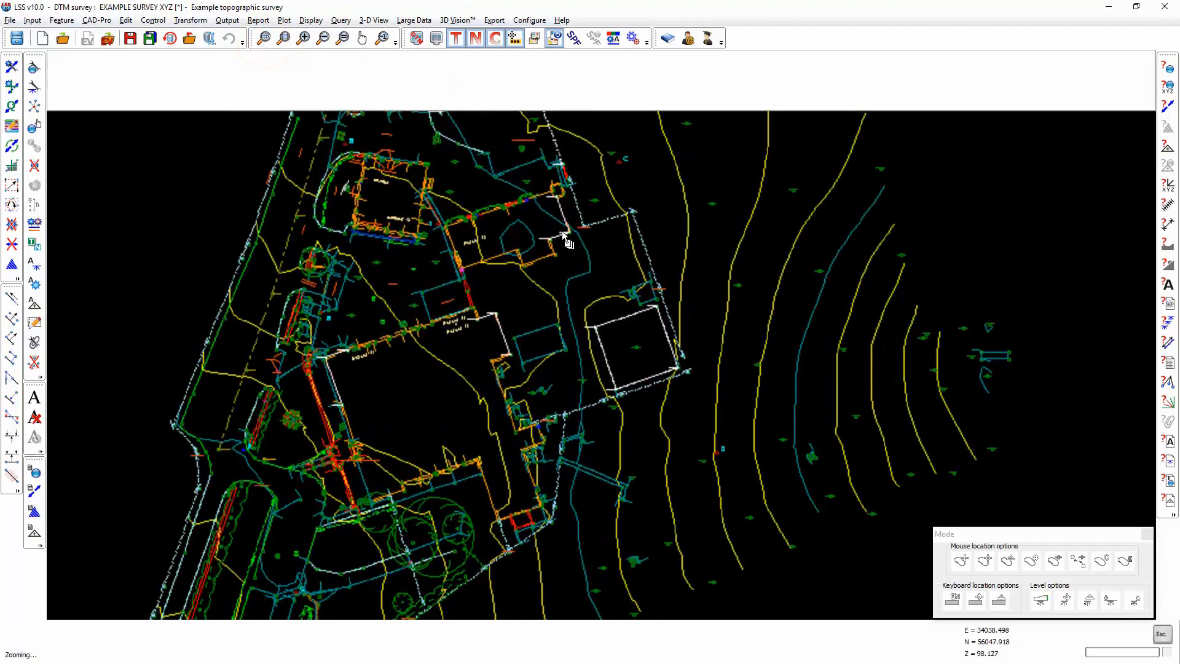
scroll(546, 378, "up", 1)
scroll(546, 378, "up", 1)
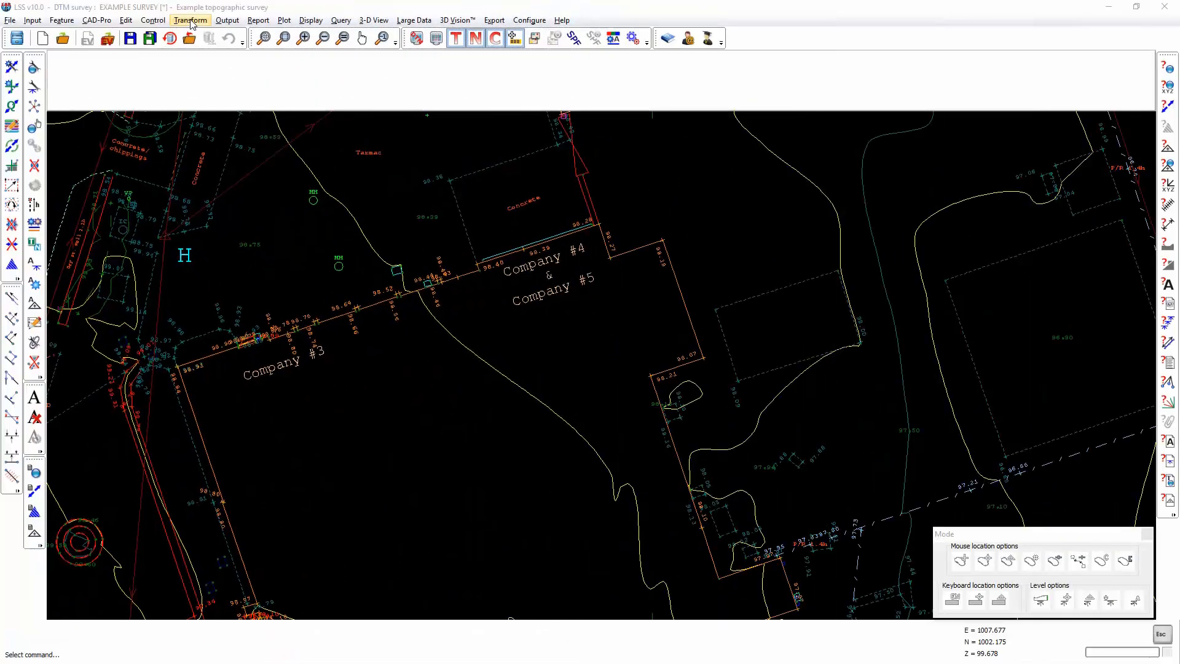
Step: Query a building line observation near Company #3 to examine its station and radial observation details
left_click(191, 20)
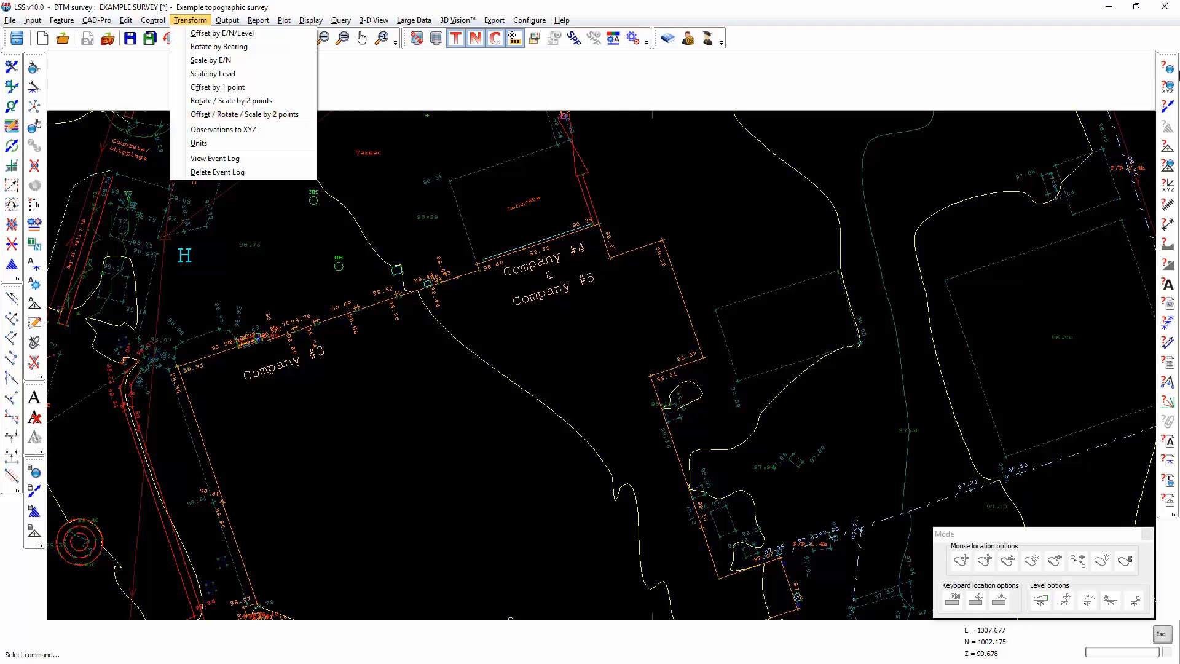
left_click(1168, 68)
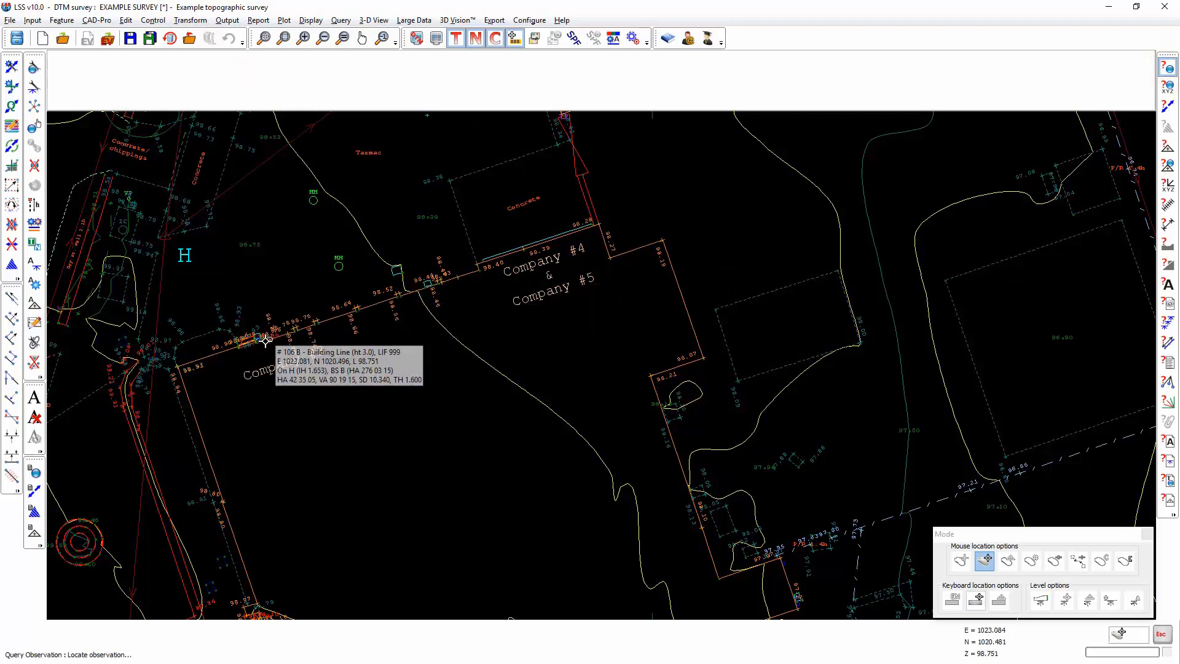
Step: Transform the survey's observations to XYZ with Delete stations switched off, and start an observation query to check the converted points
left_click(196, 23)
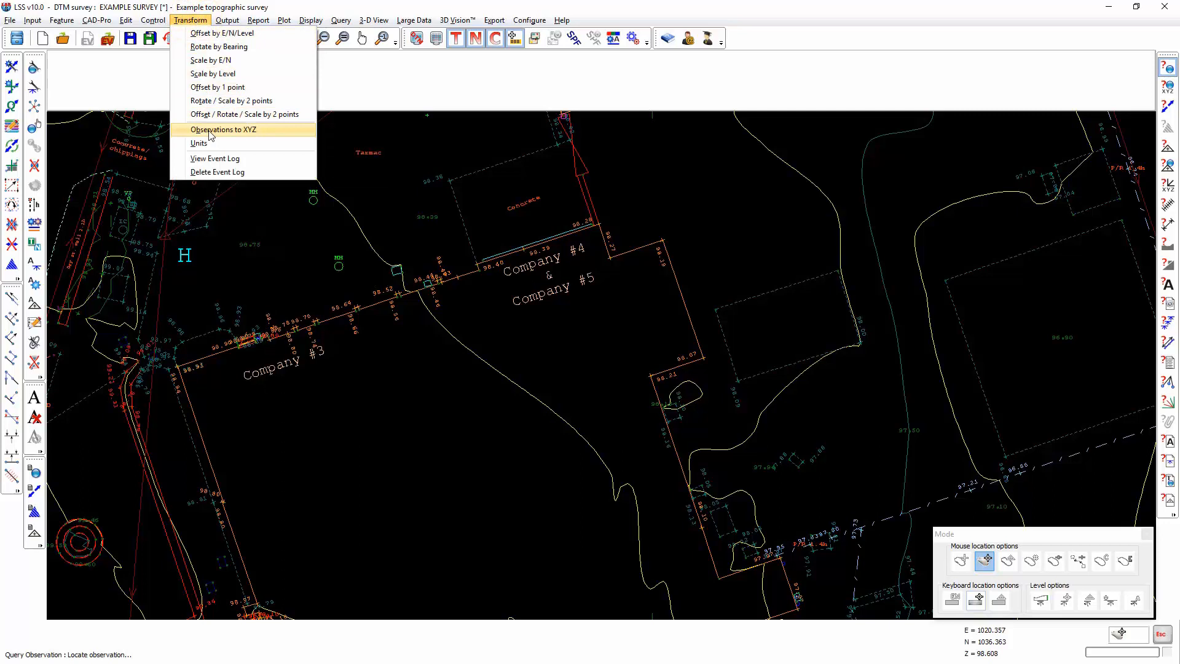
left_click(209, 131)
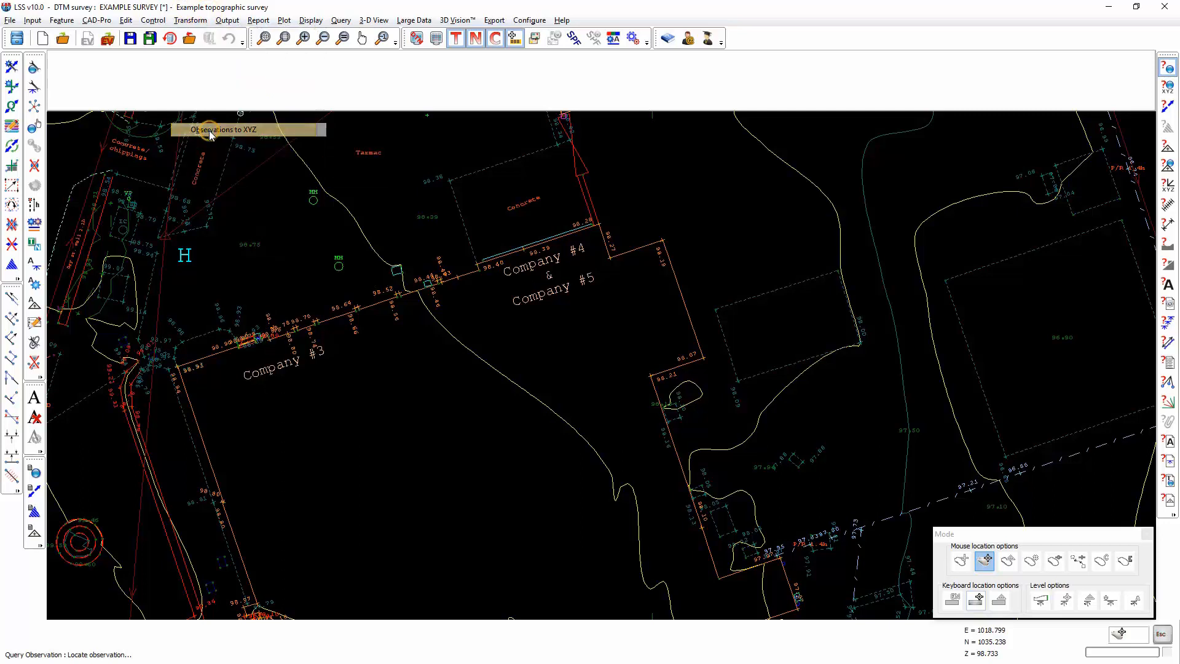
left_click(517, 207)
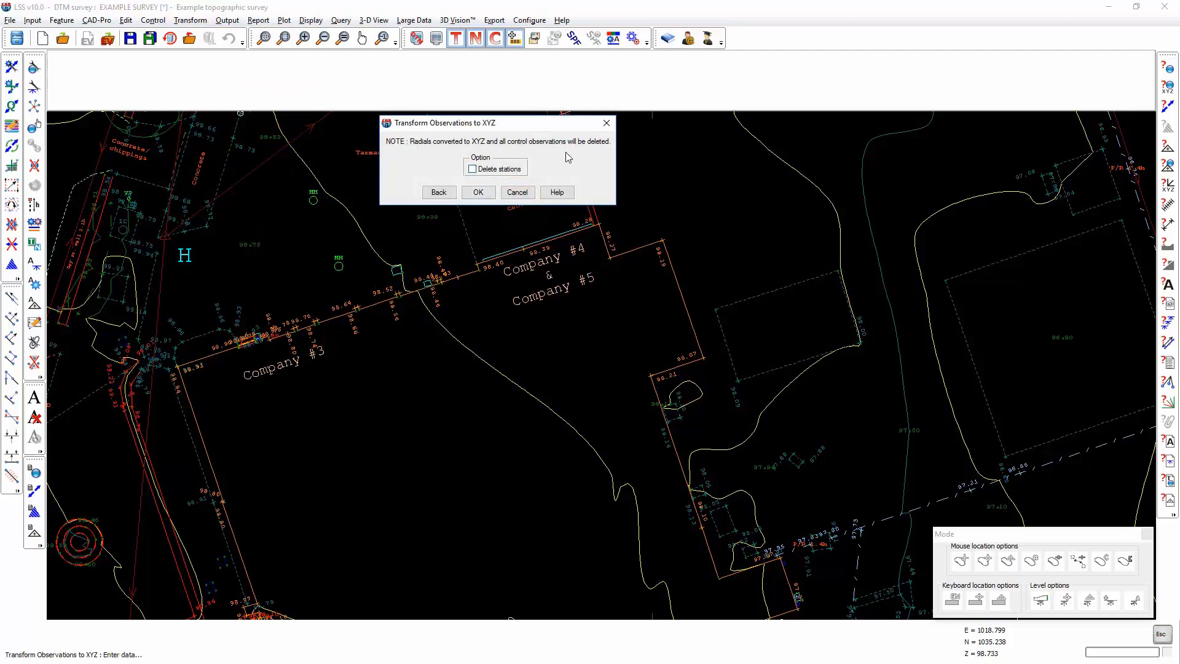
left_click(475, 194)
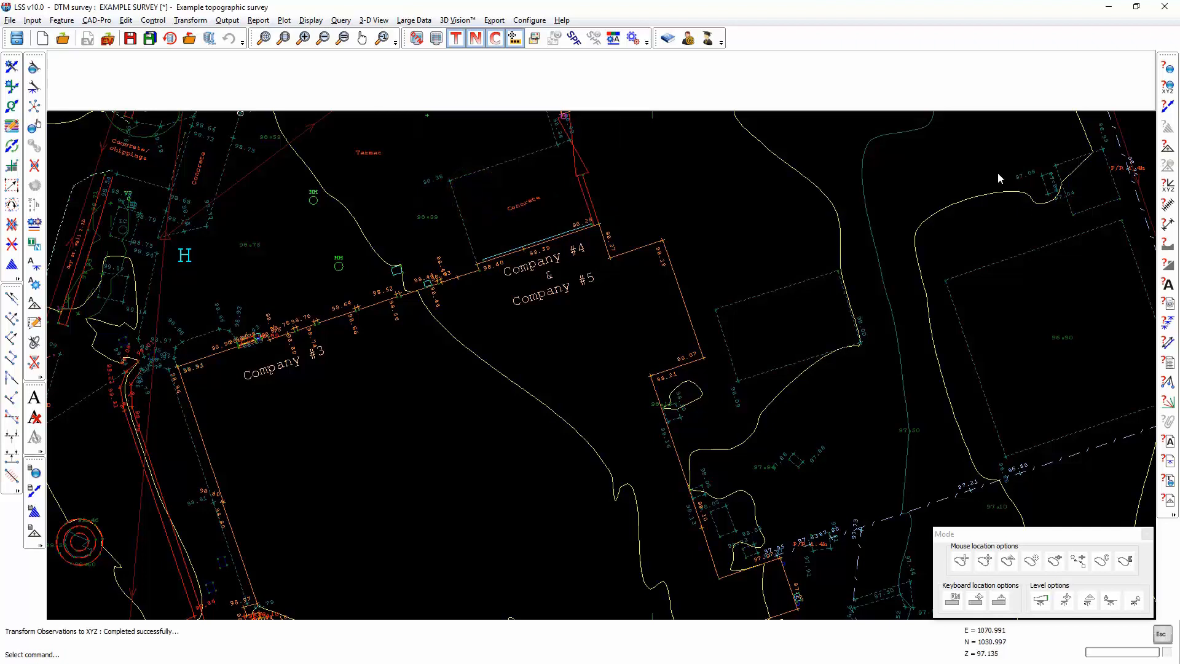
left_click(1167, 69)
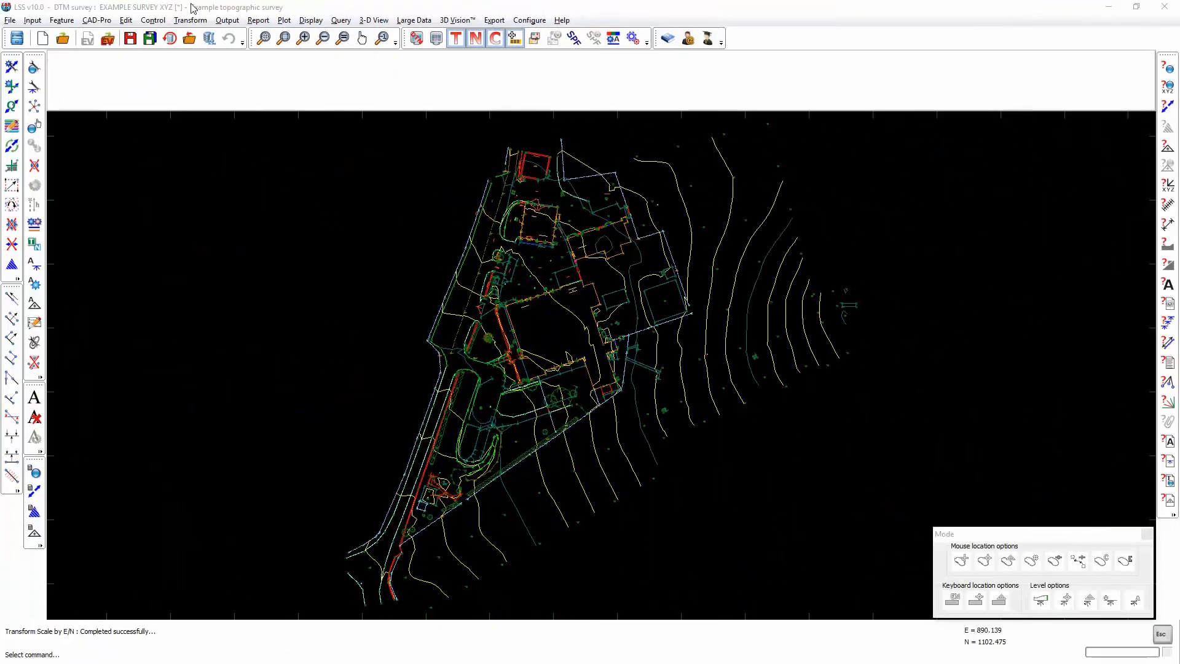
Step: View the transform event log for the scaled survey, declining to save the survey changes
left_click(188, 20)
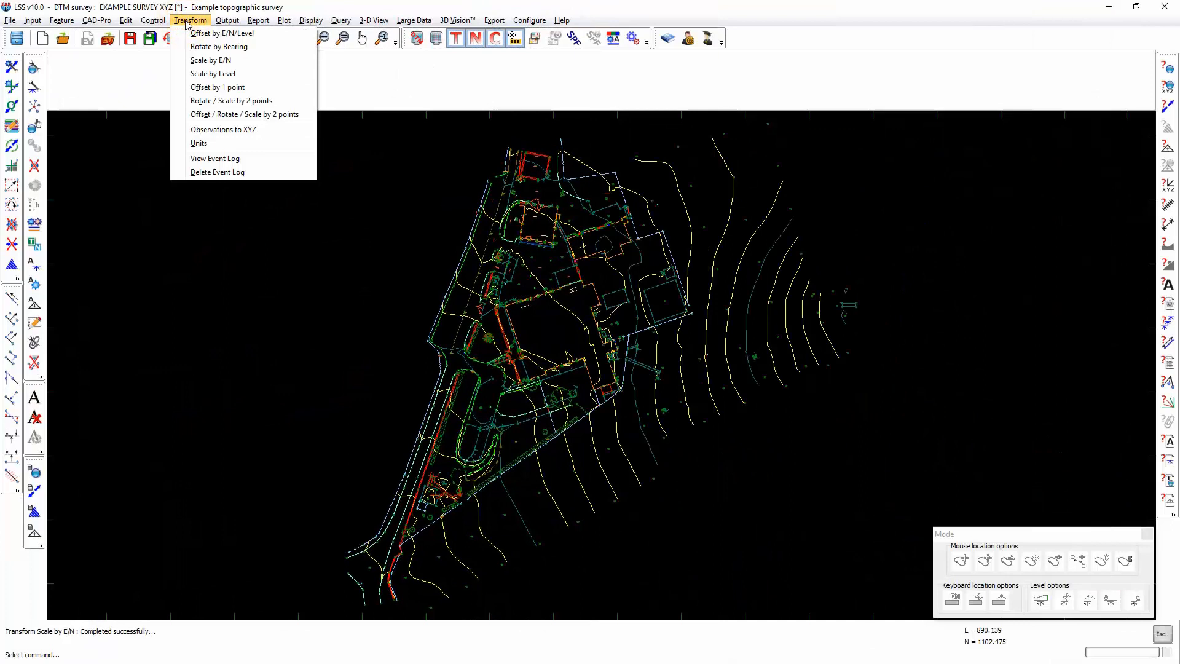
left_click(205, 158)
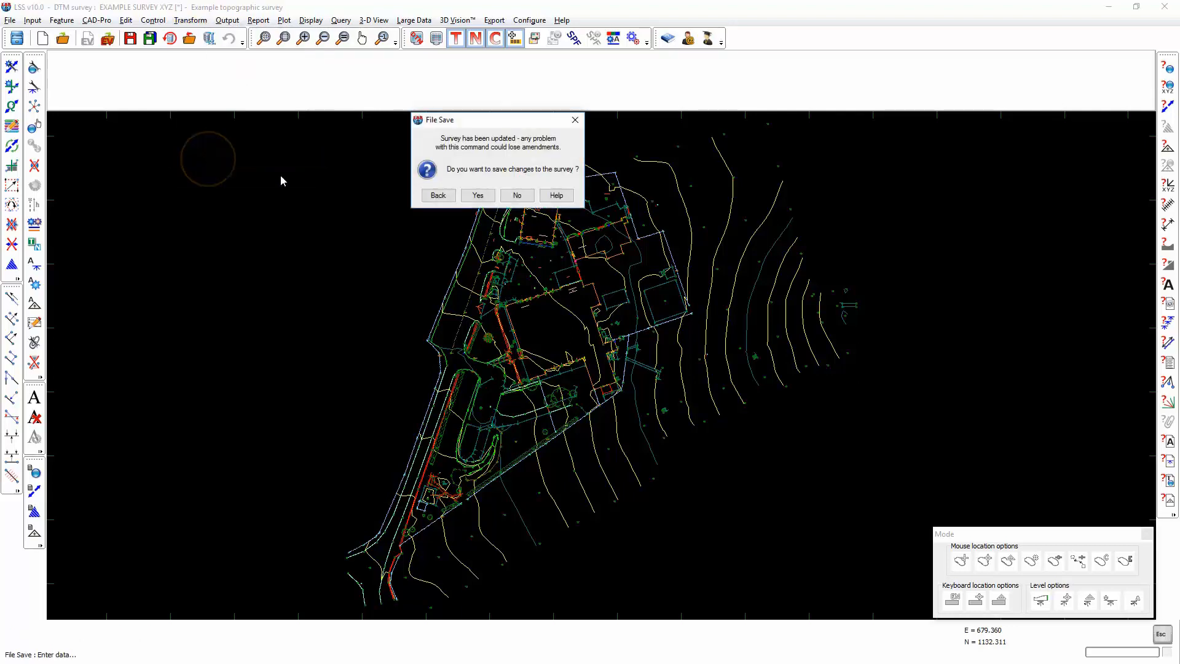
left_click(527, 195)
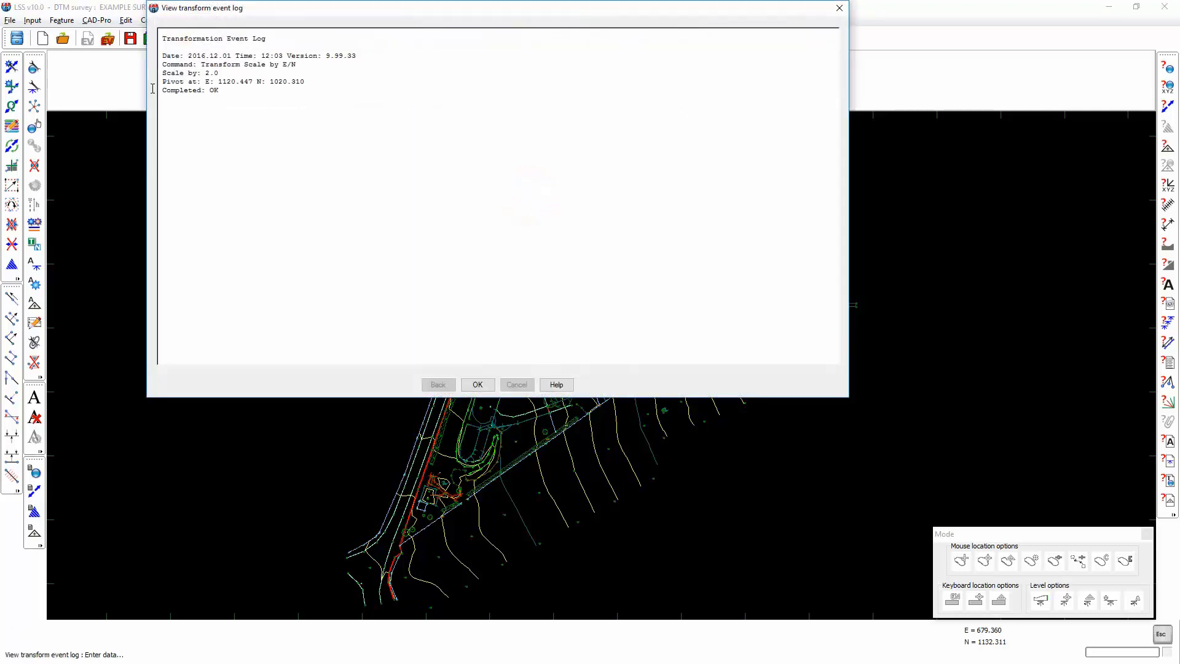